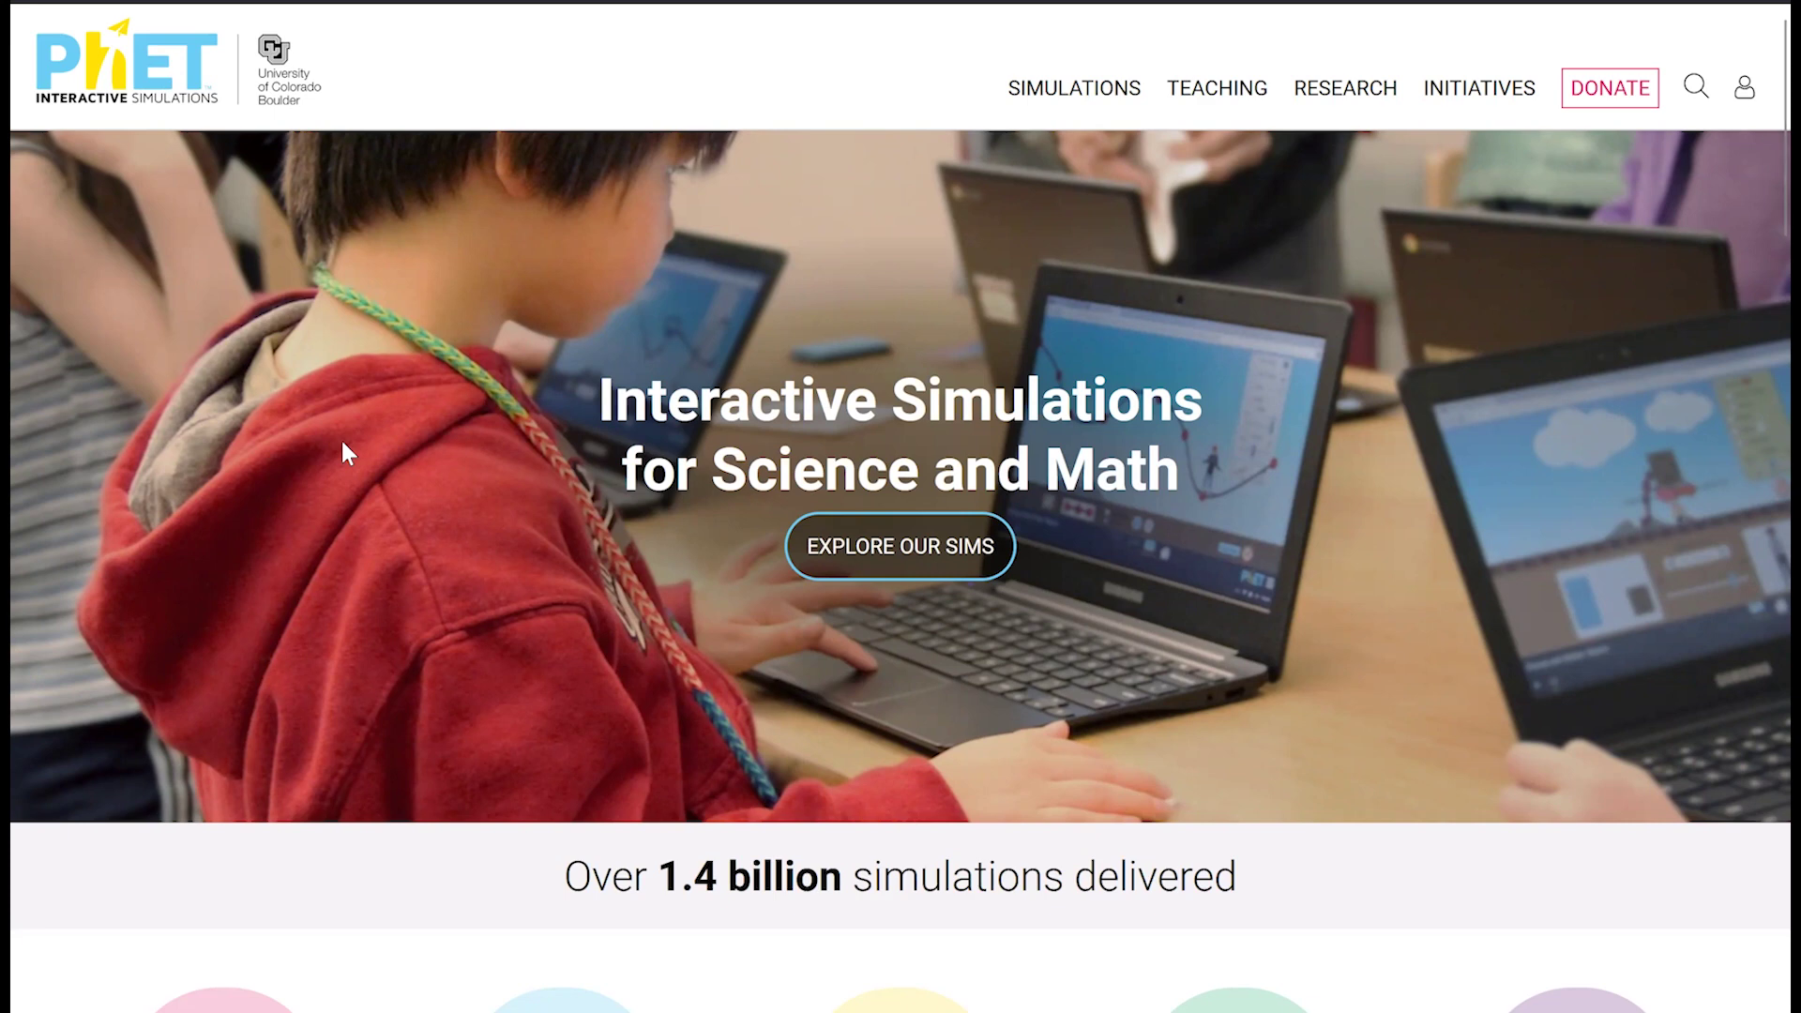
# Step: Browse the physics simulations and open the Geometric Optics simulation page
pyautogui.scroll(-3, 487, 497)
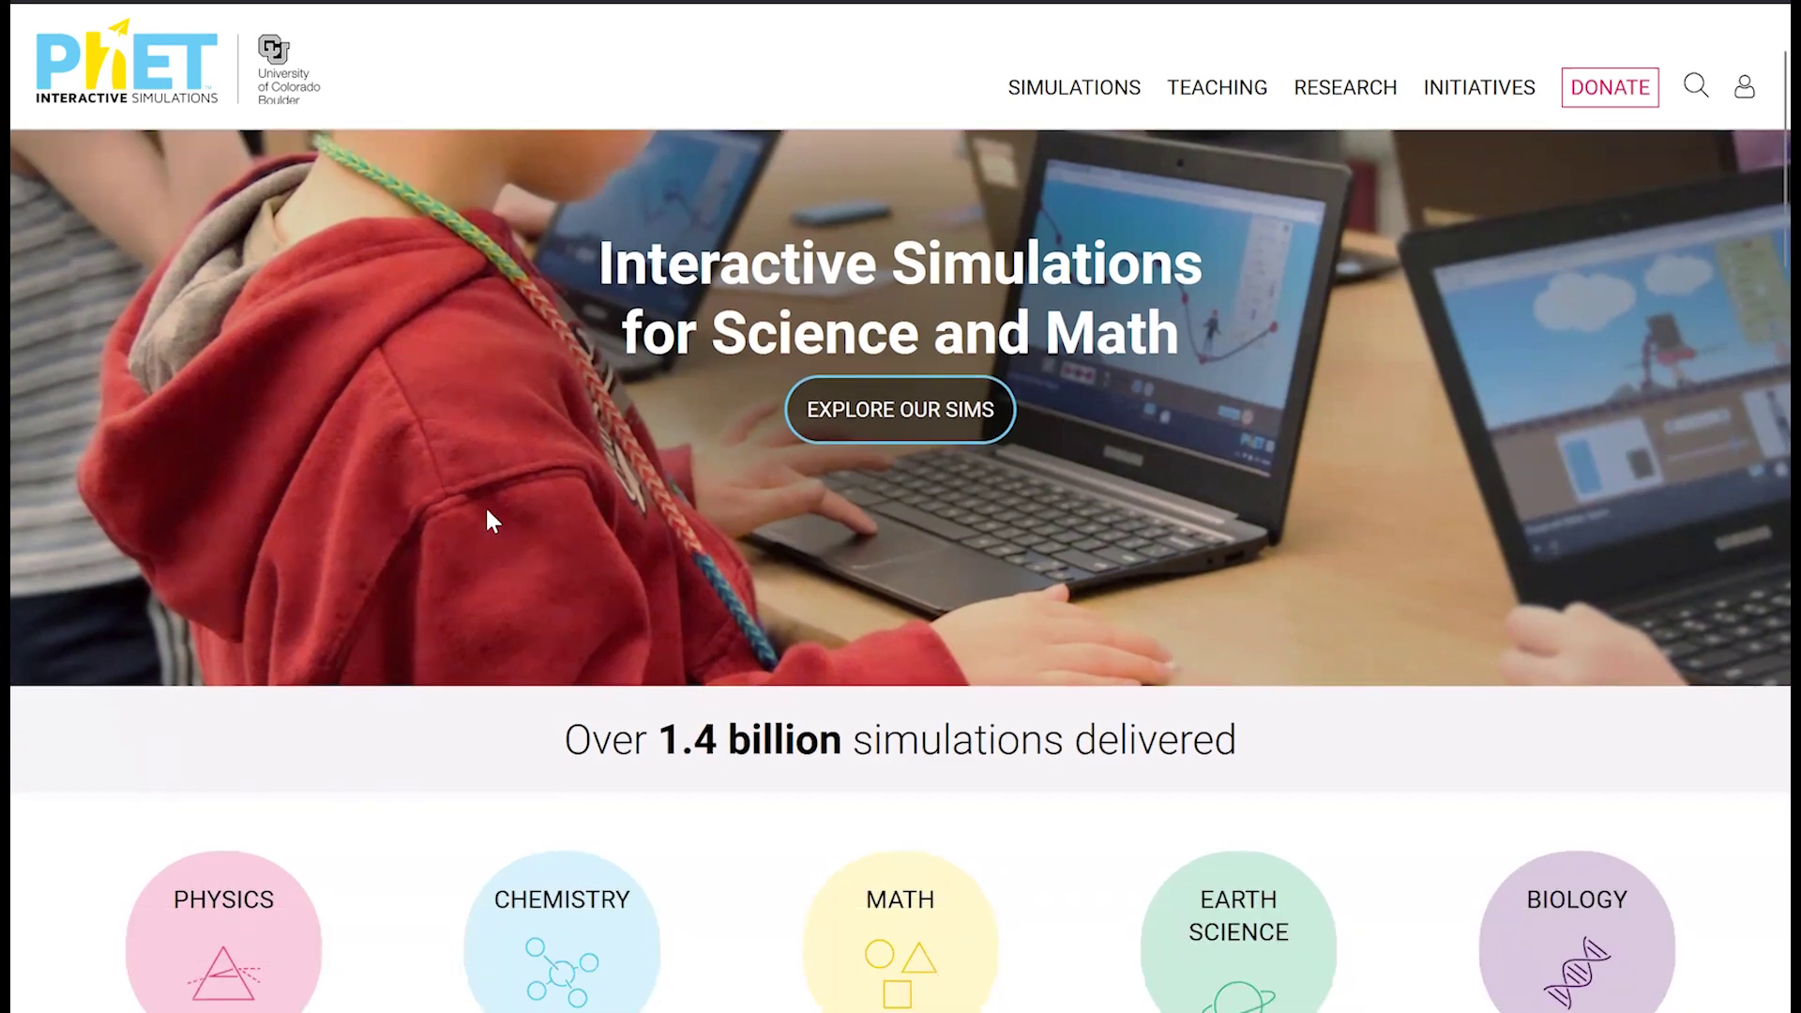
pyautogui.scroll(3, 383, 498)
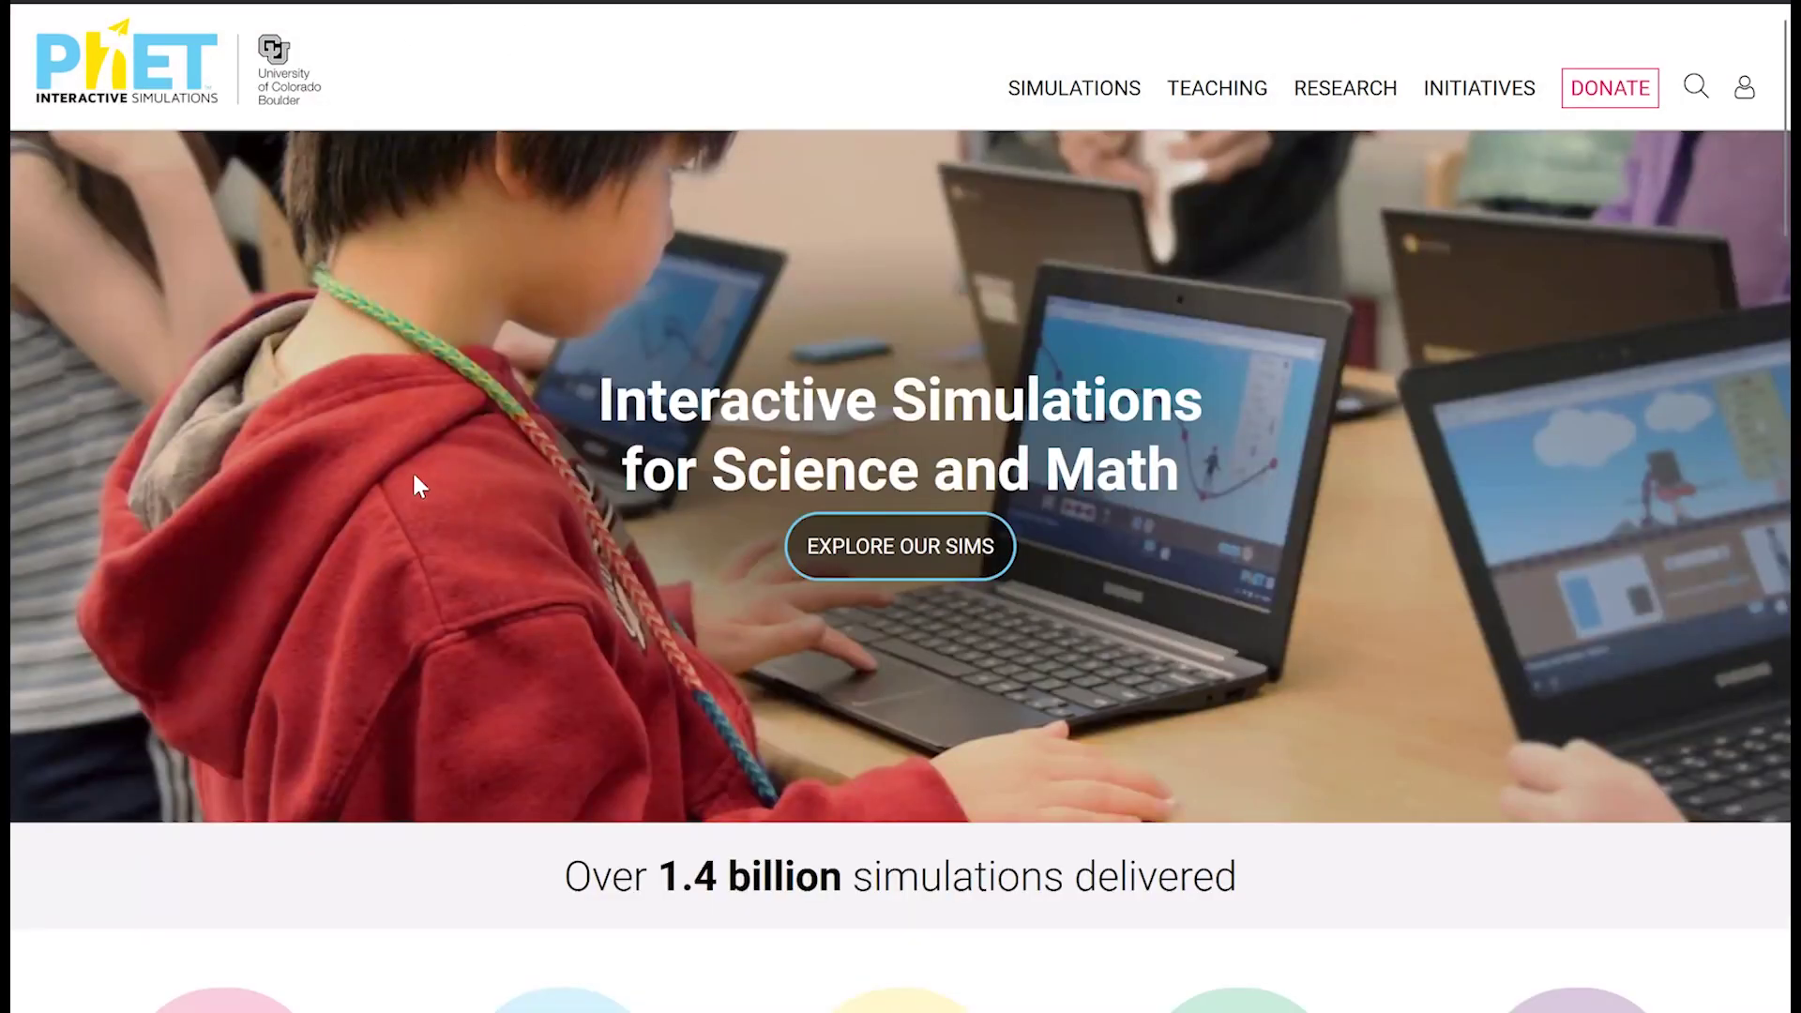
pyautogui.scroll(-5, 394, 498)
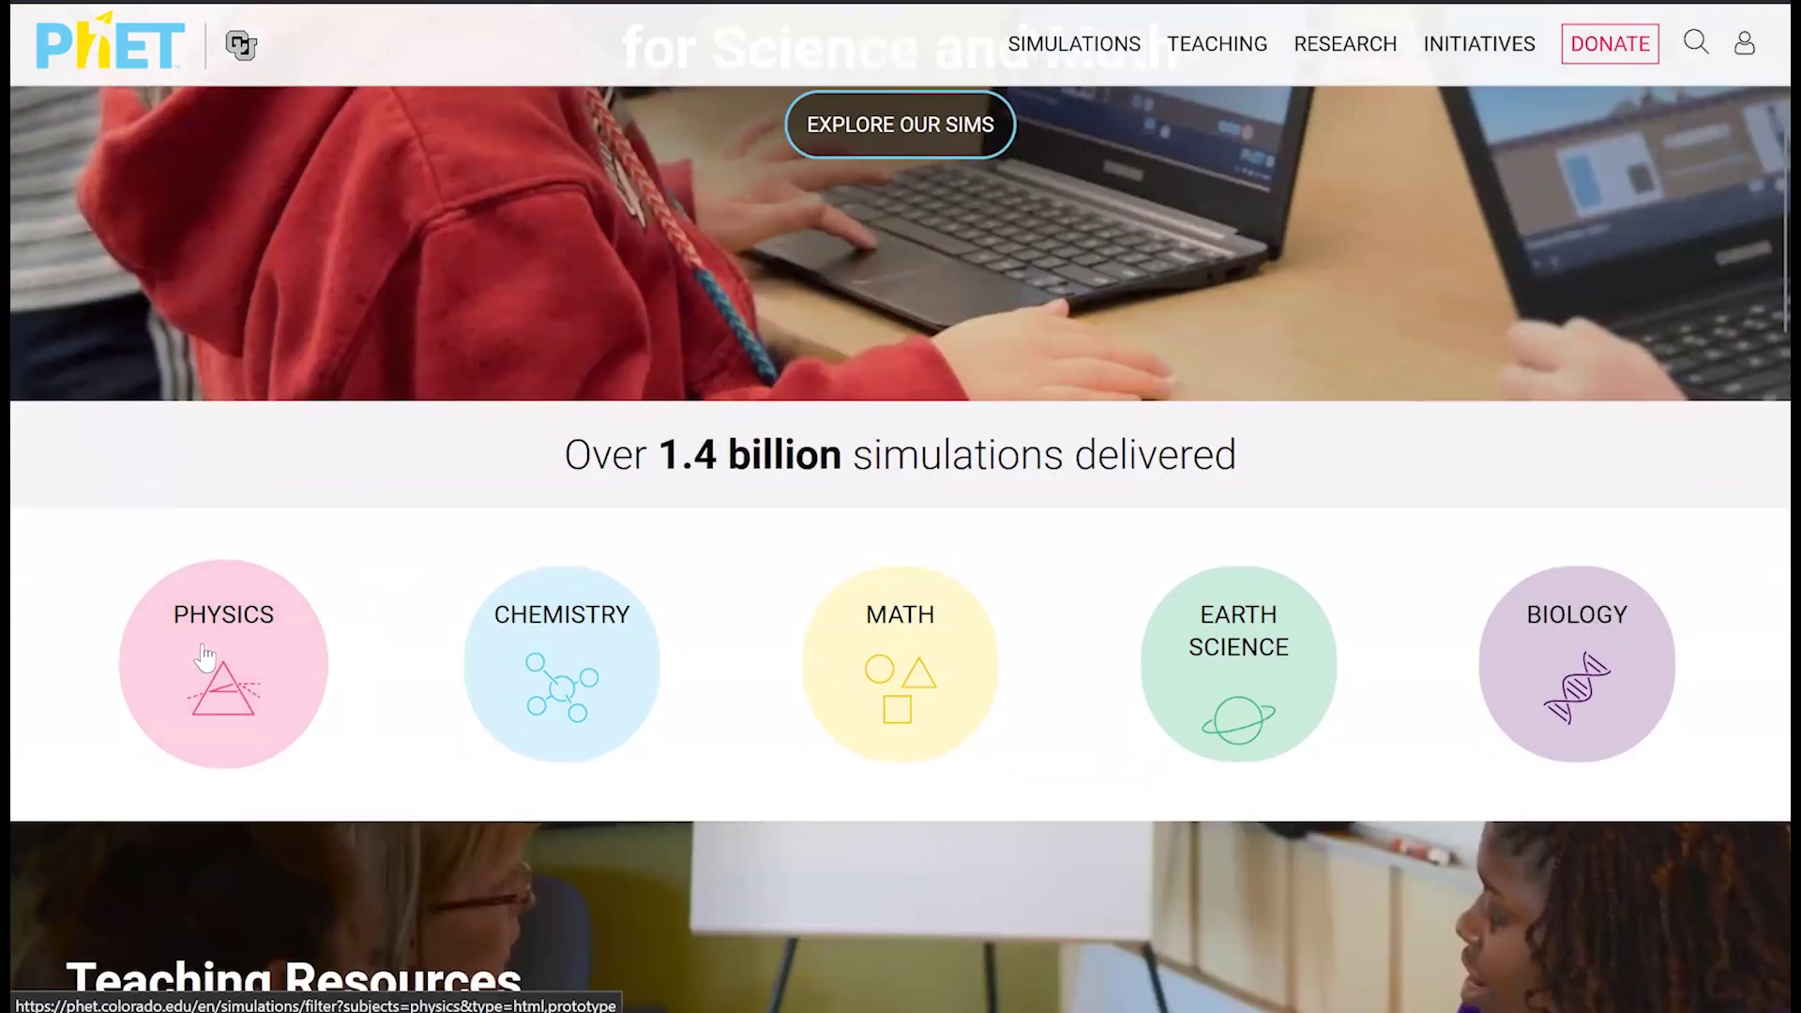
pyautogui.click(205, 656)
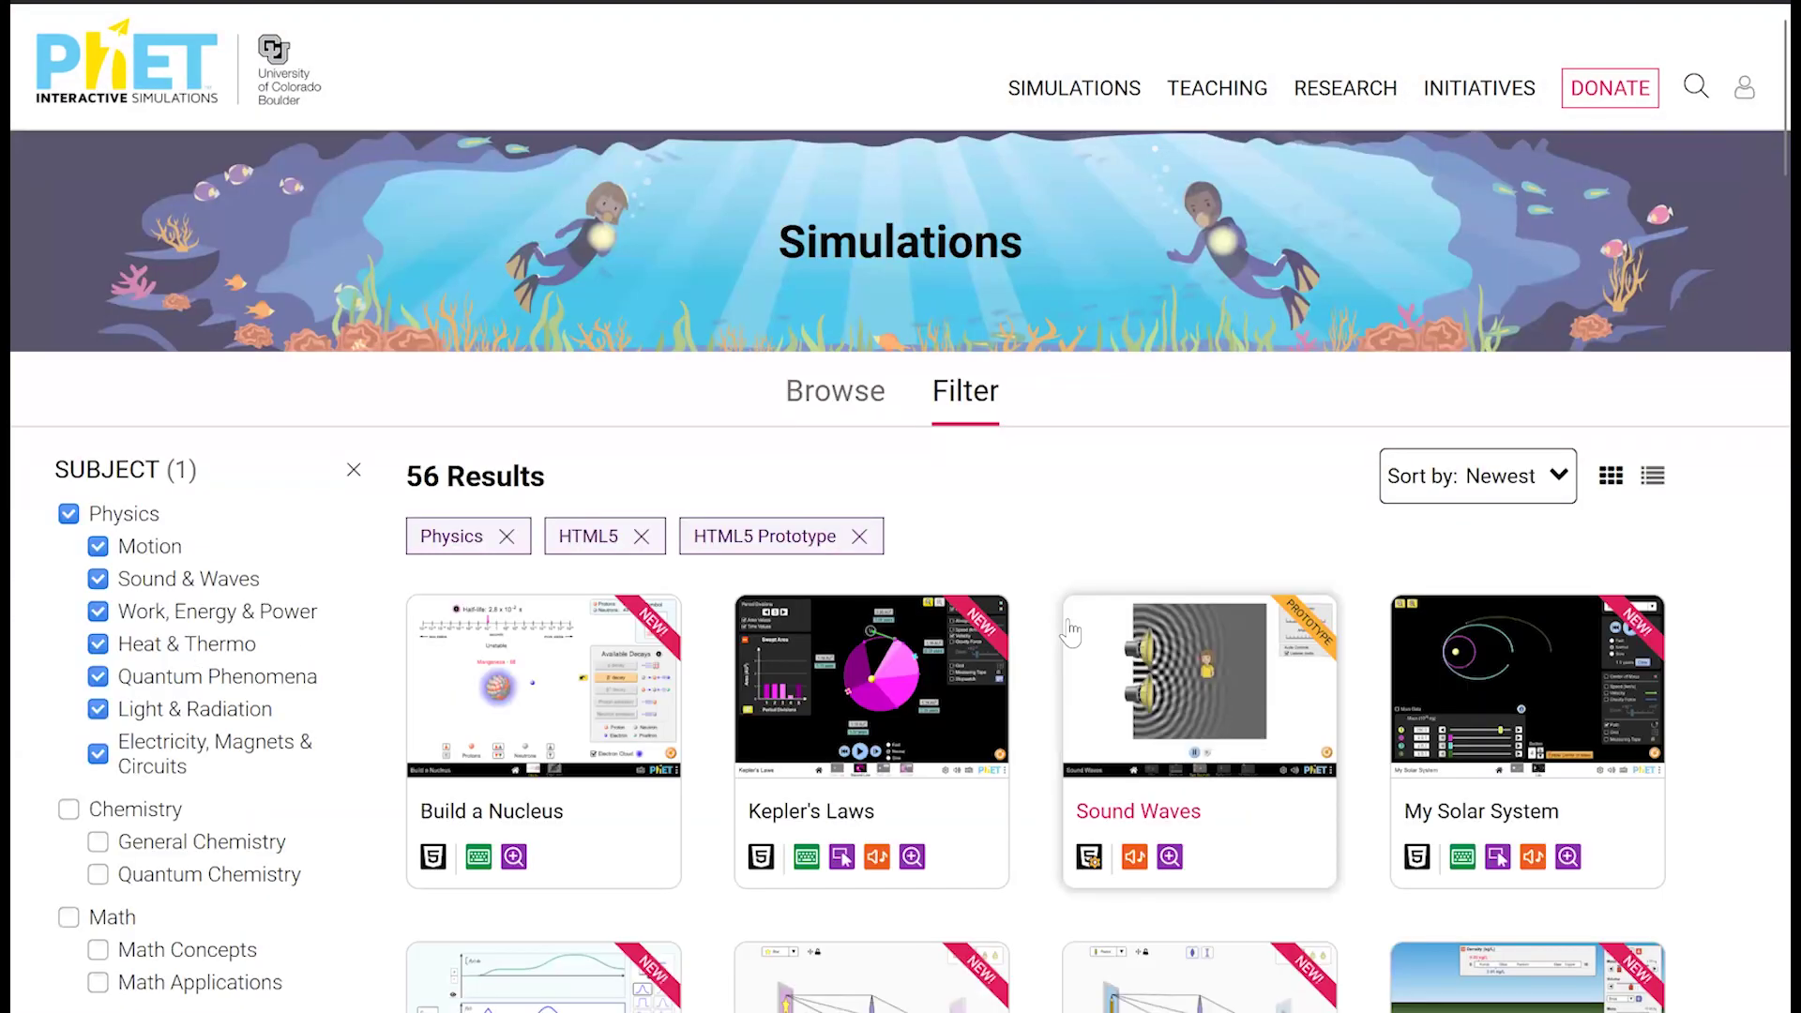
pyautogui.scroll(-5, 1070, 635)
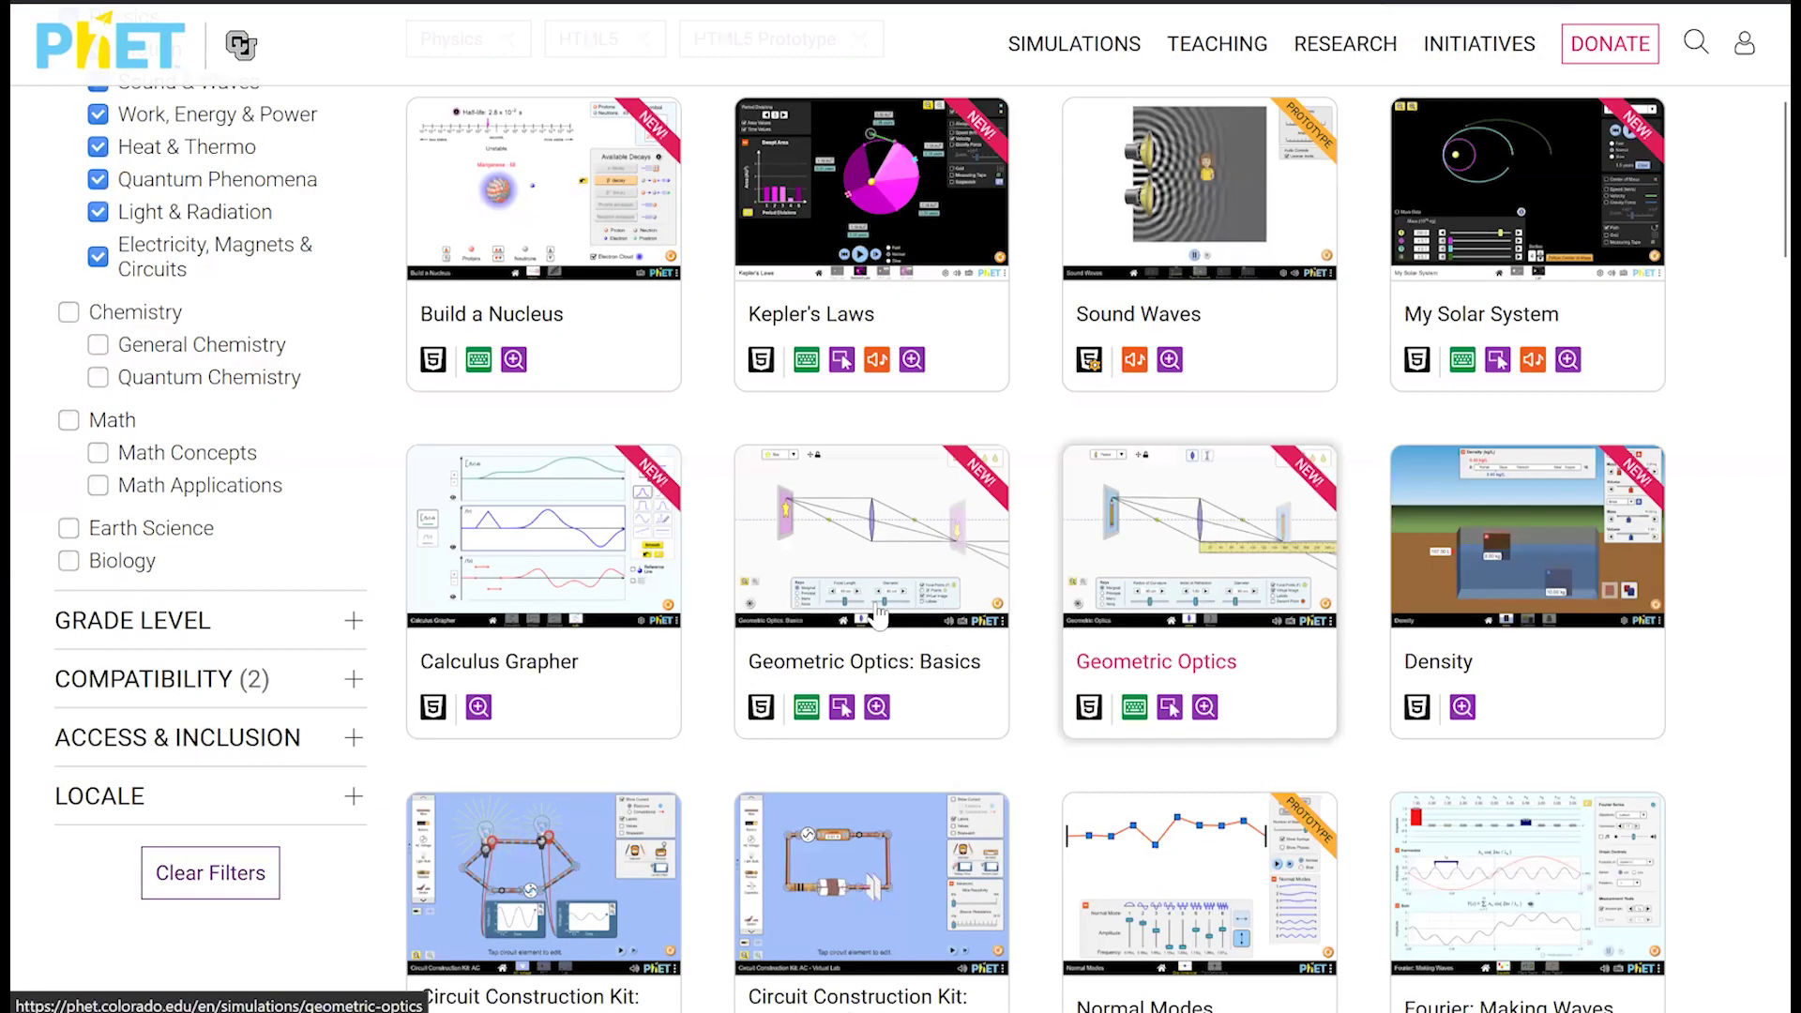
pyautogui.click(1150, 507)
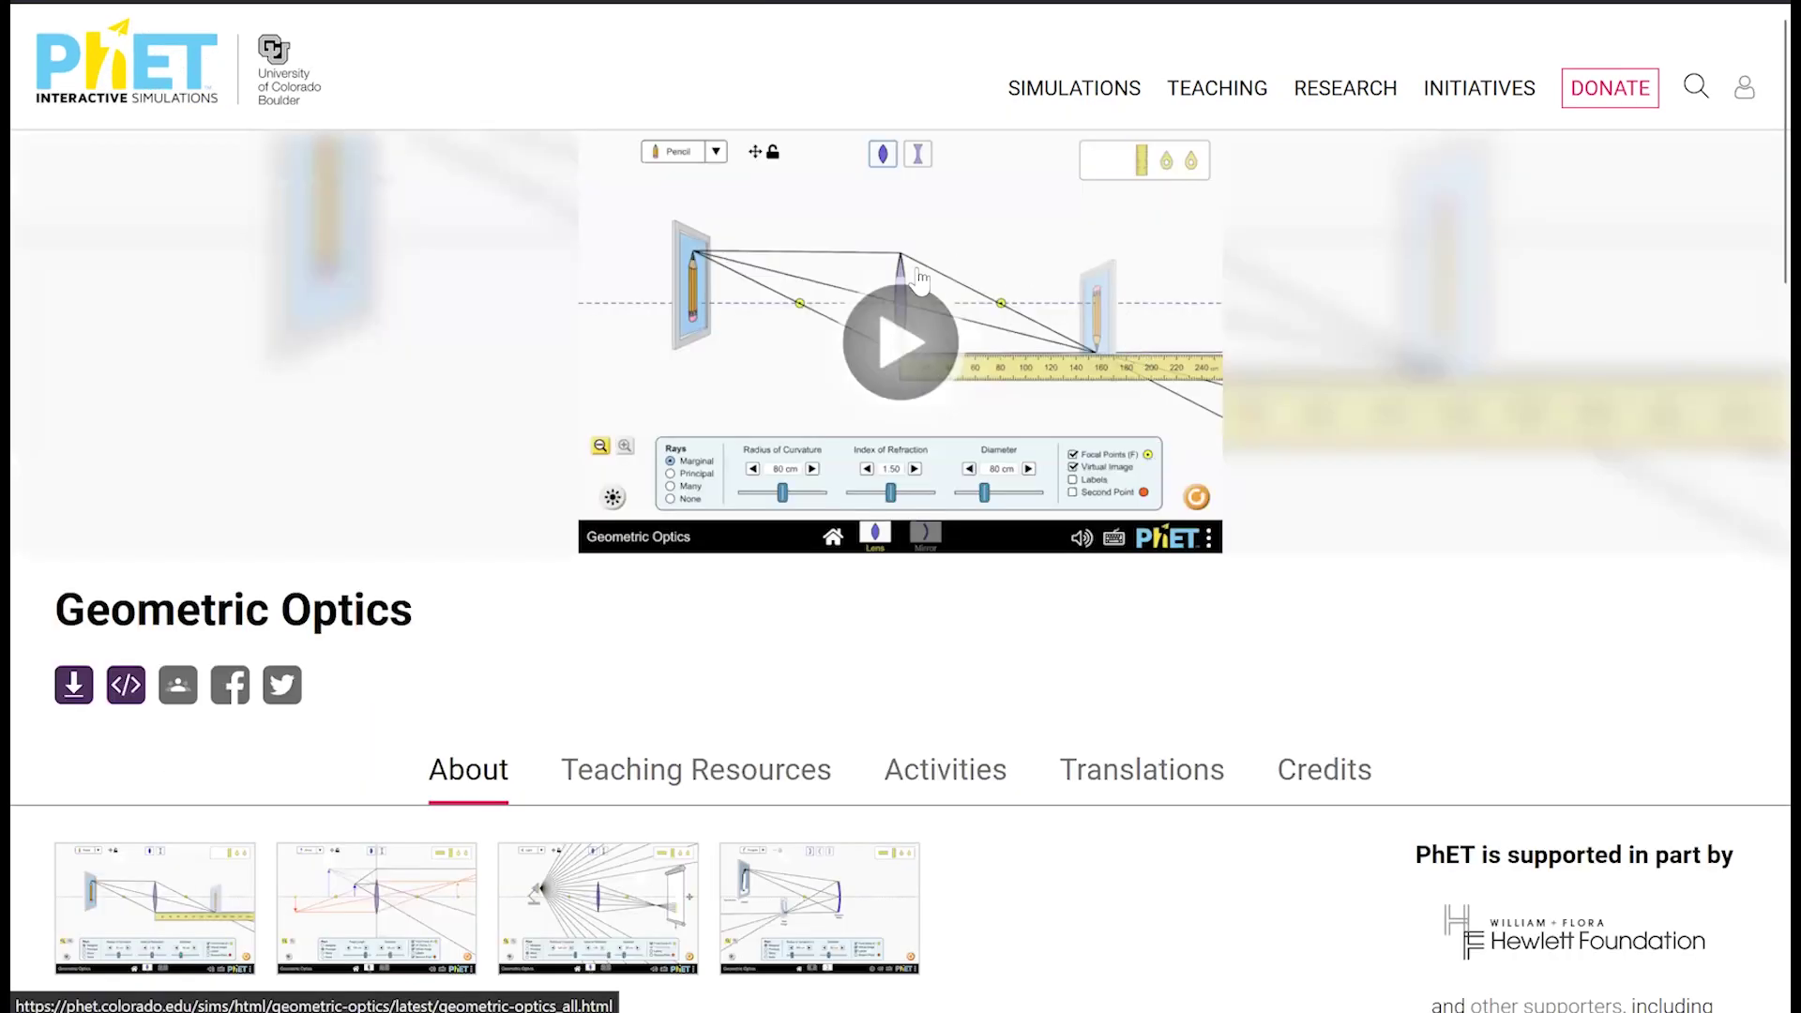
# Step: Launch the Geometric Optics simulation and enter its Mirror screen
pyautogui.click(896, 298)
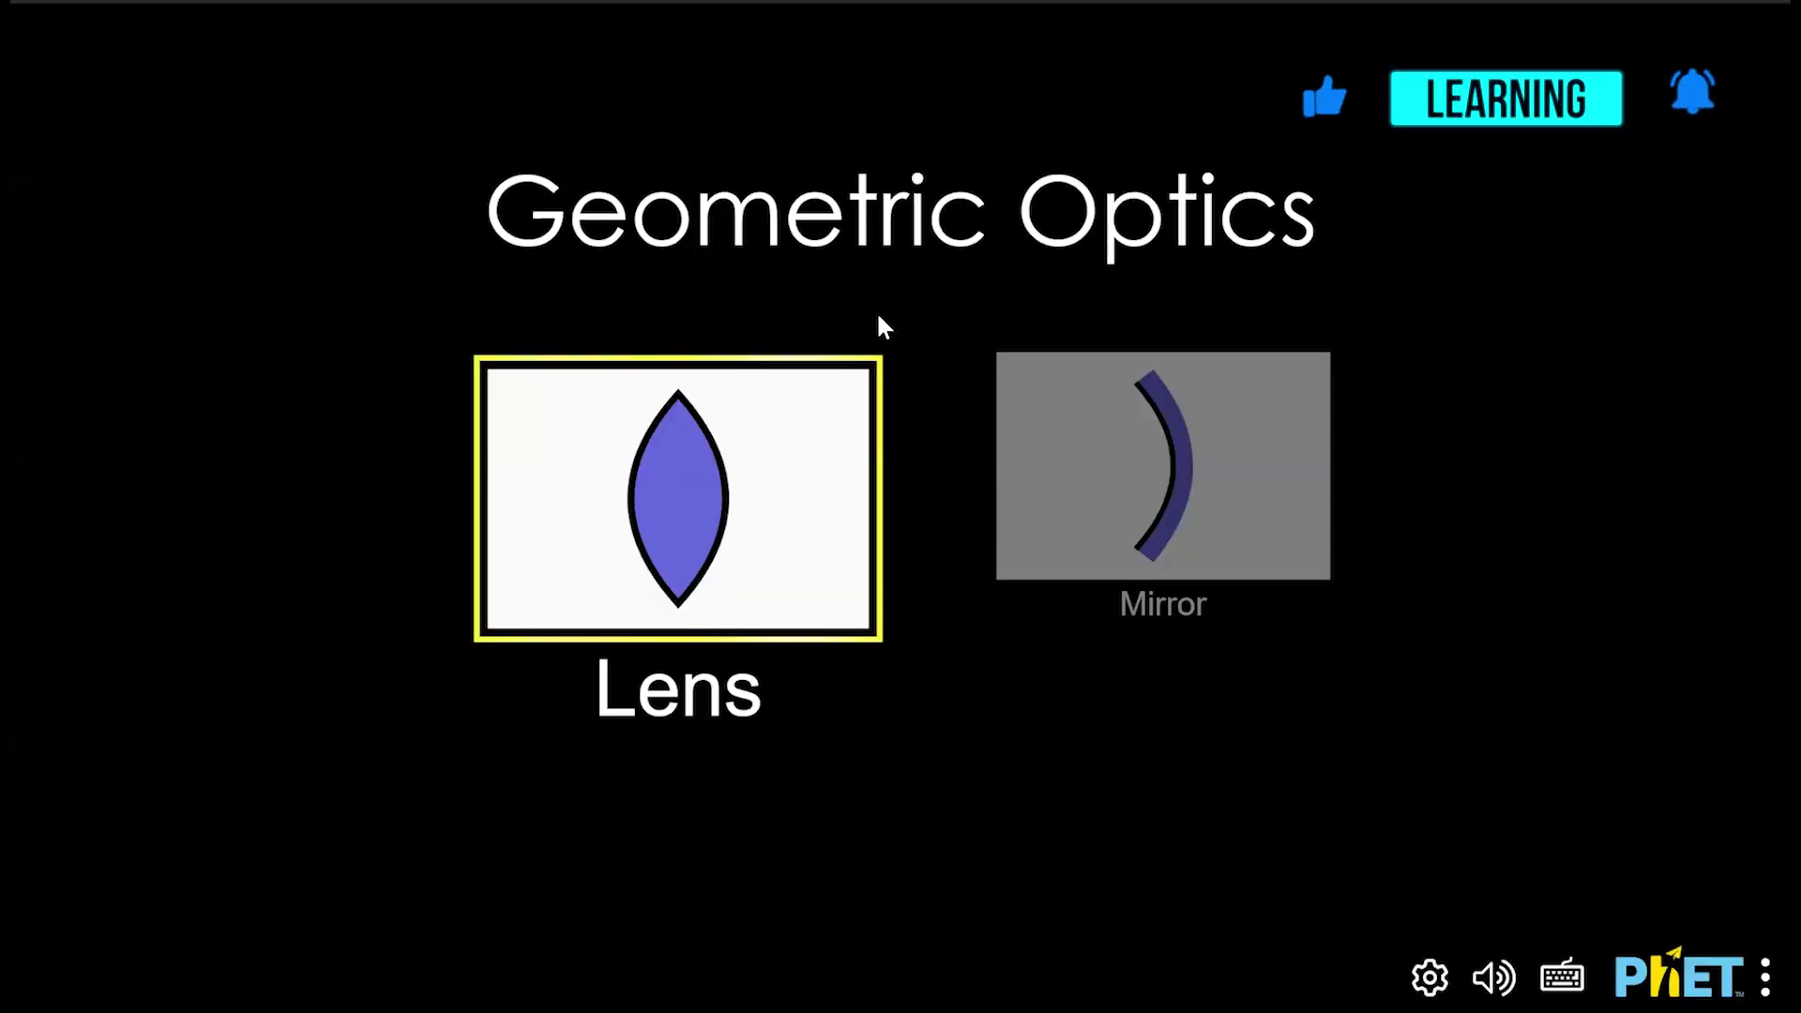
pyautogui.click(1168, 494)
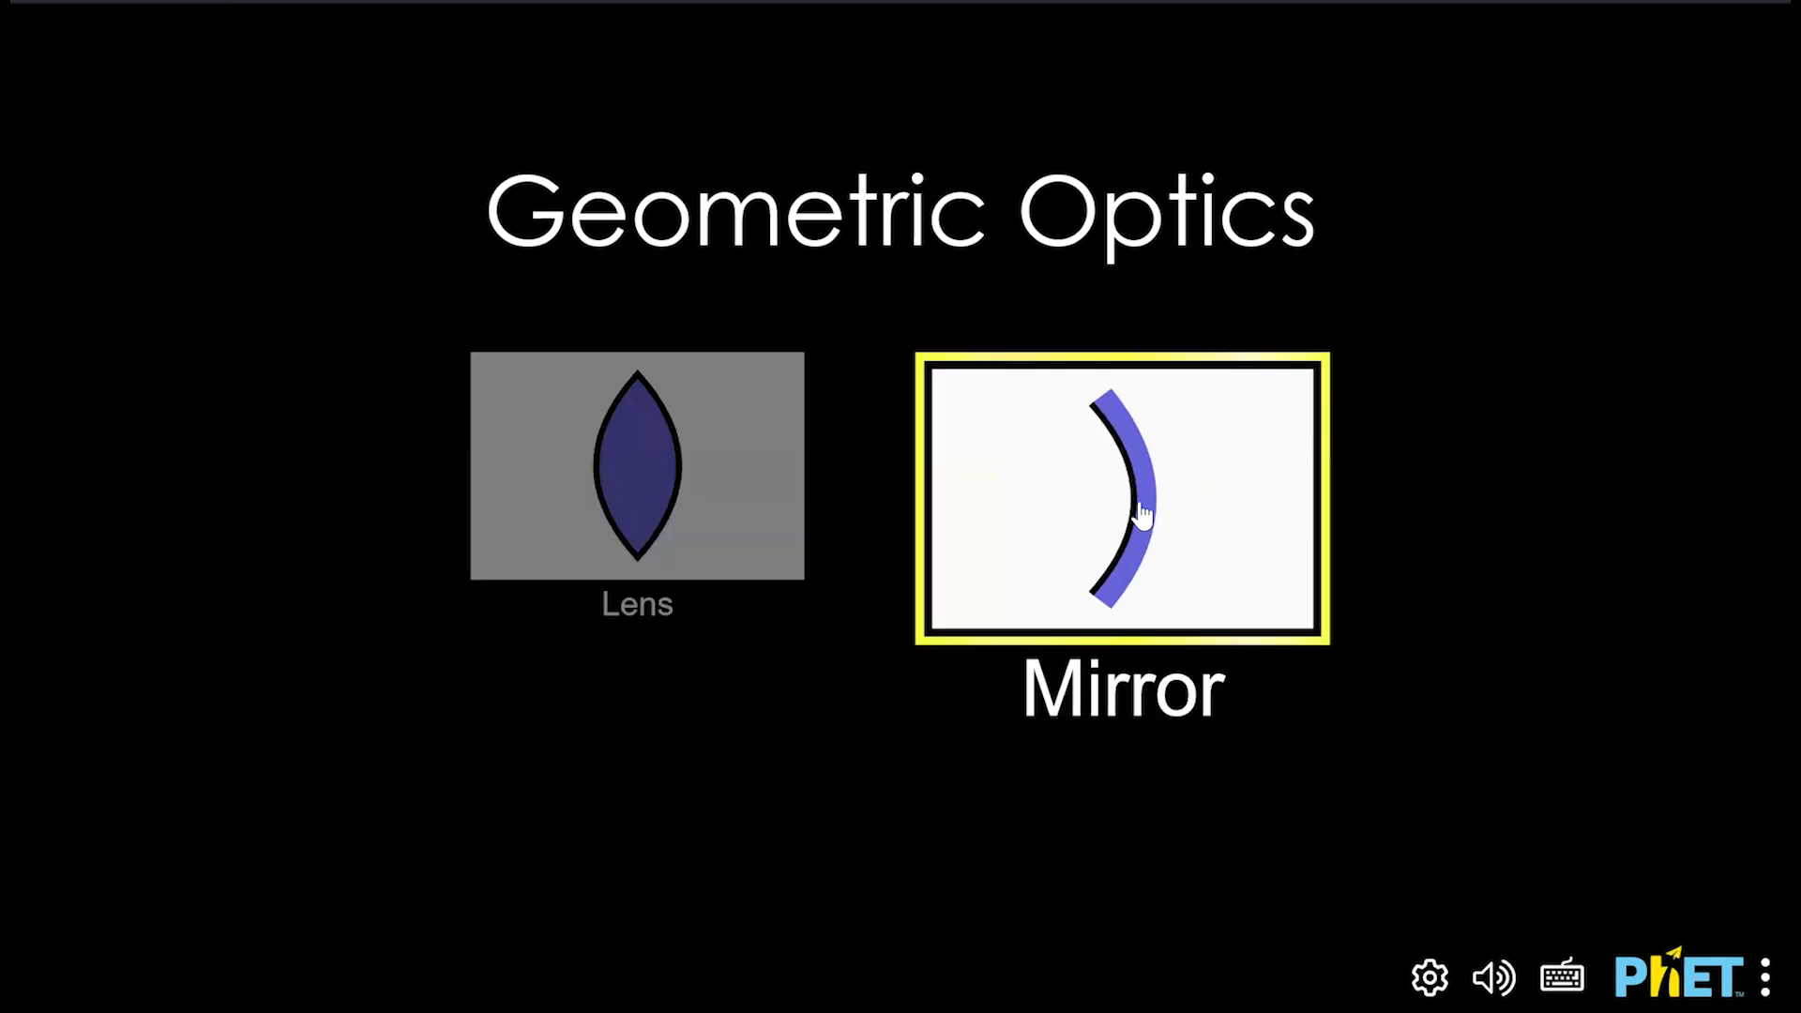
pyautogui.click(1140, 501)
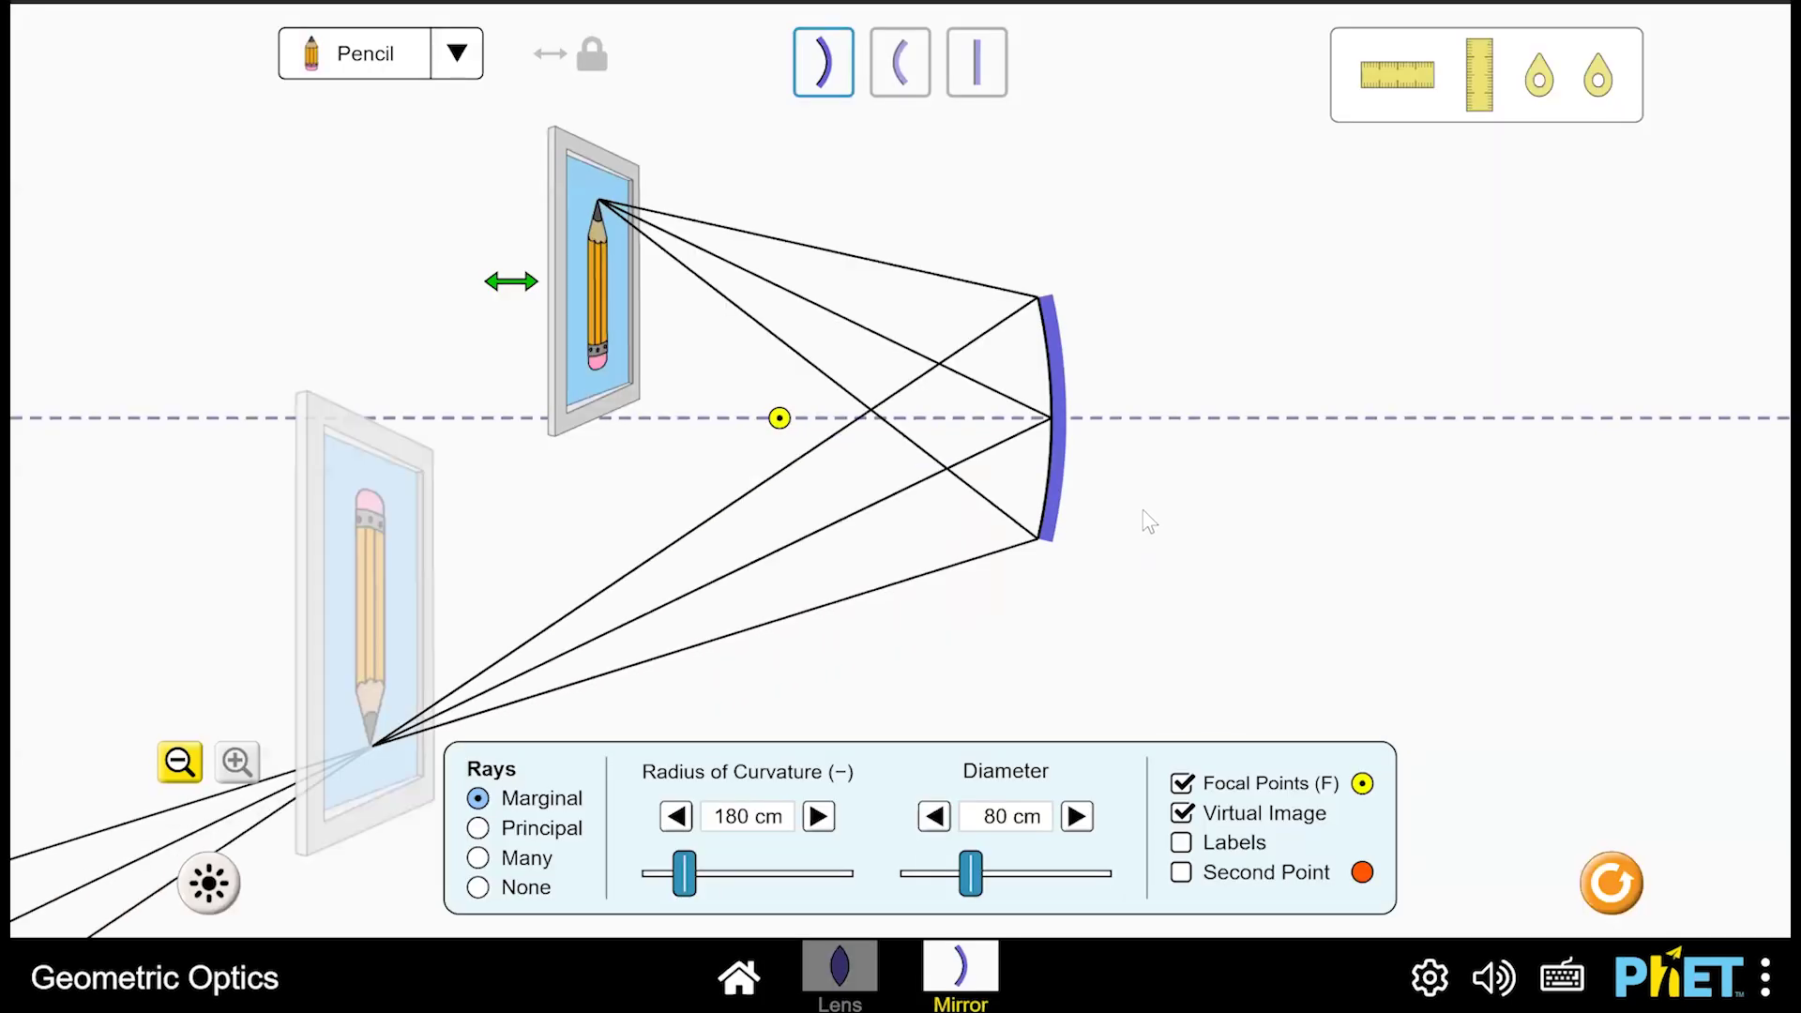
# Step: Use the Arrow as the object in front of the concave mirror and show its Principal rays
pyautogui.click(448, 64)
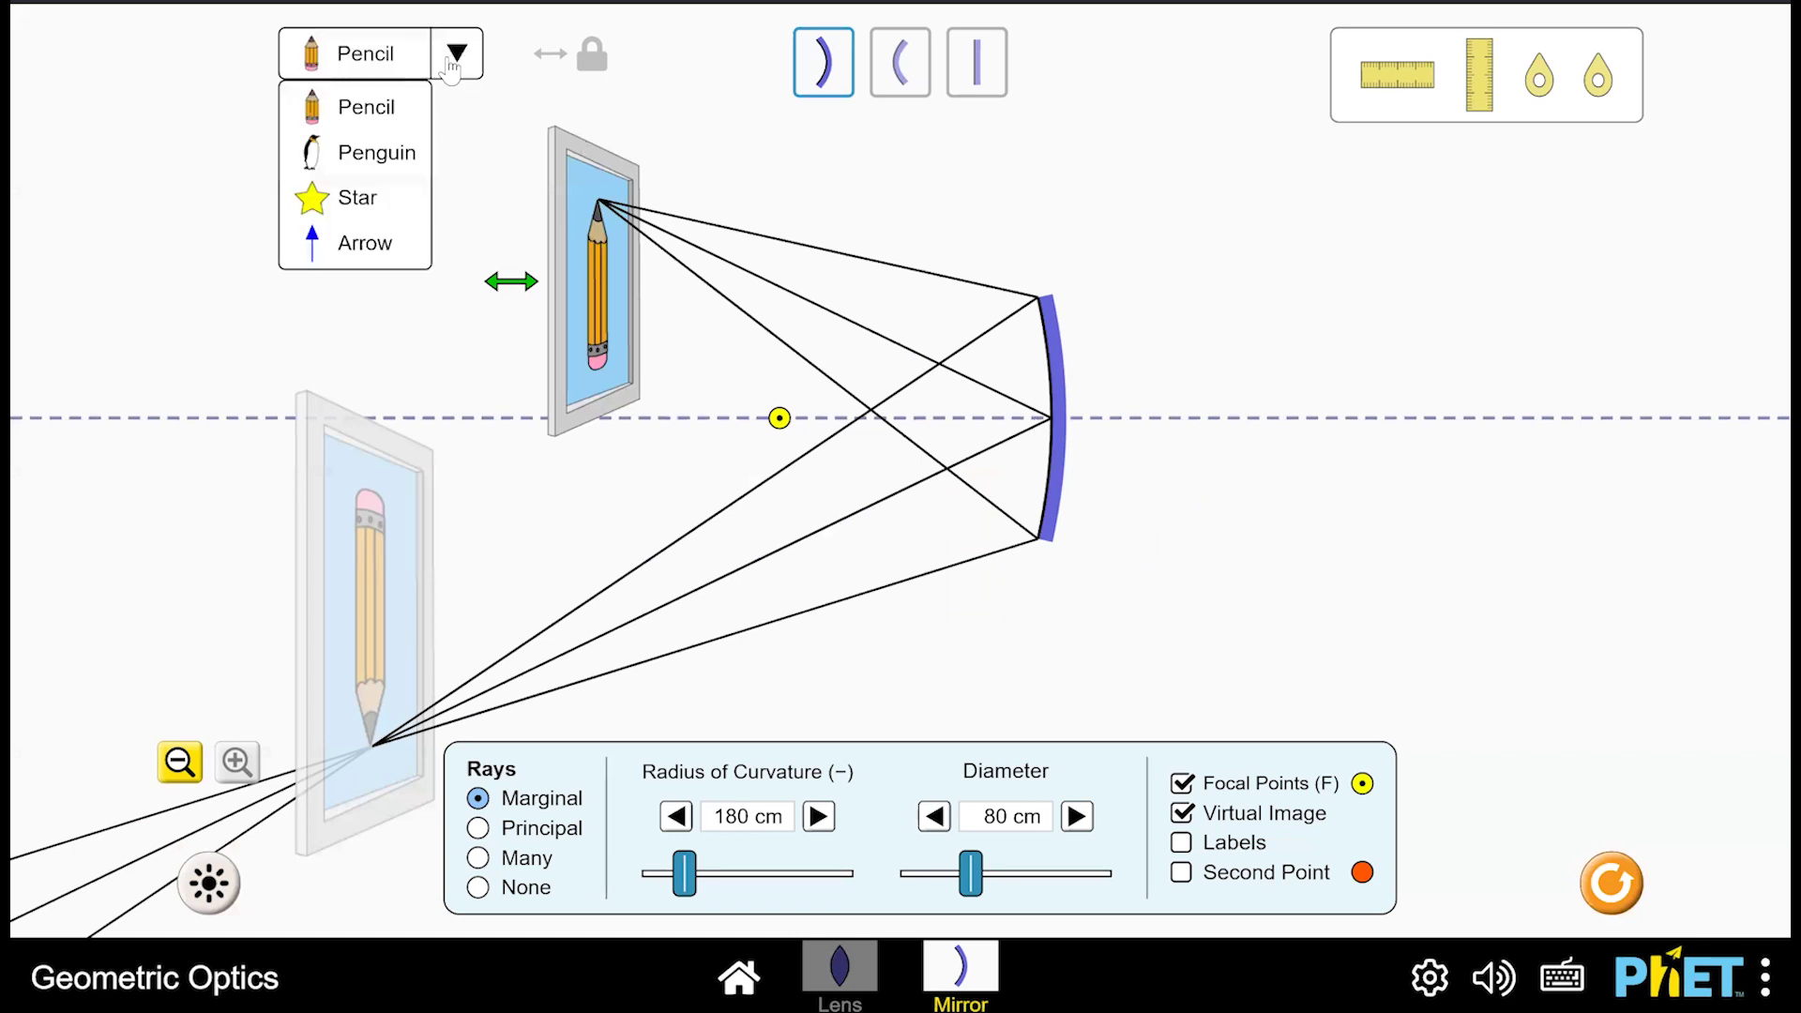
pyautogui.click(394, 243)
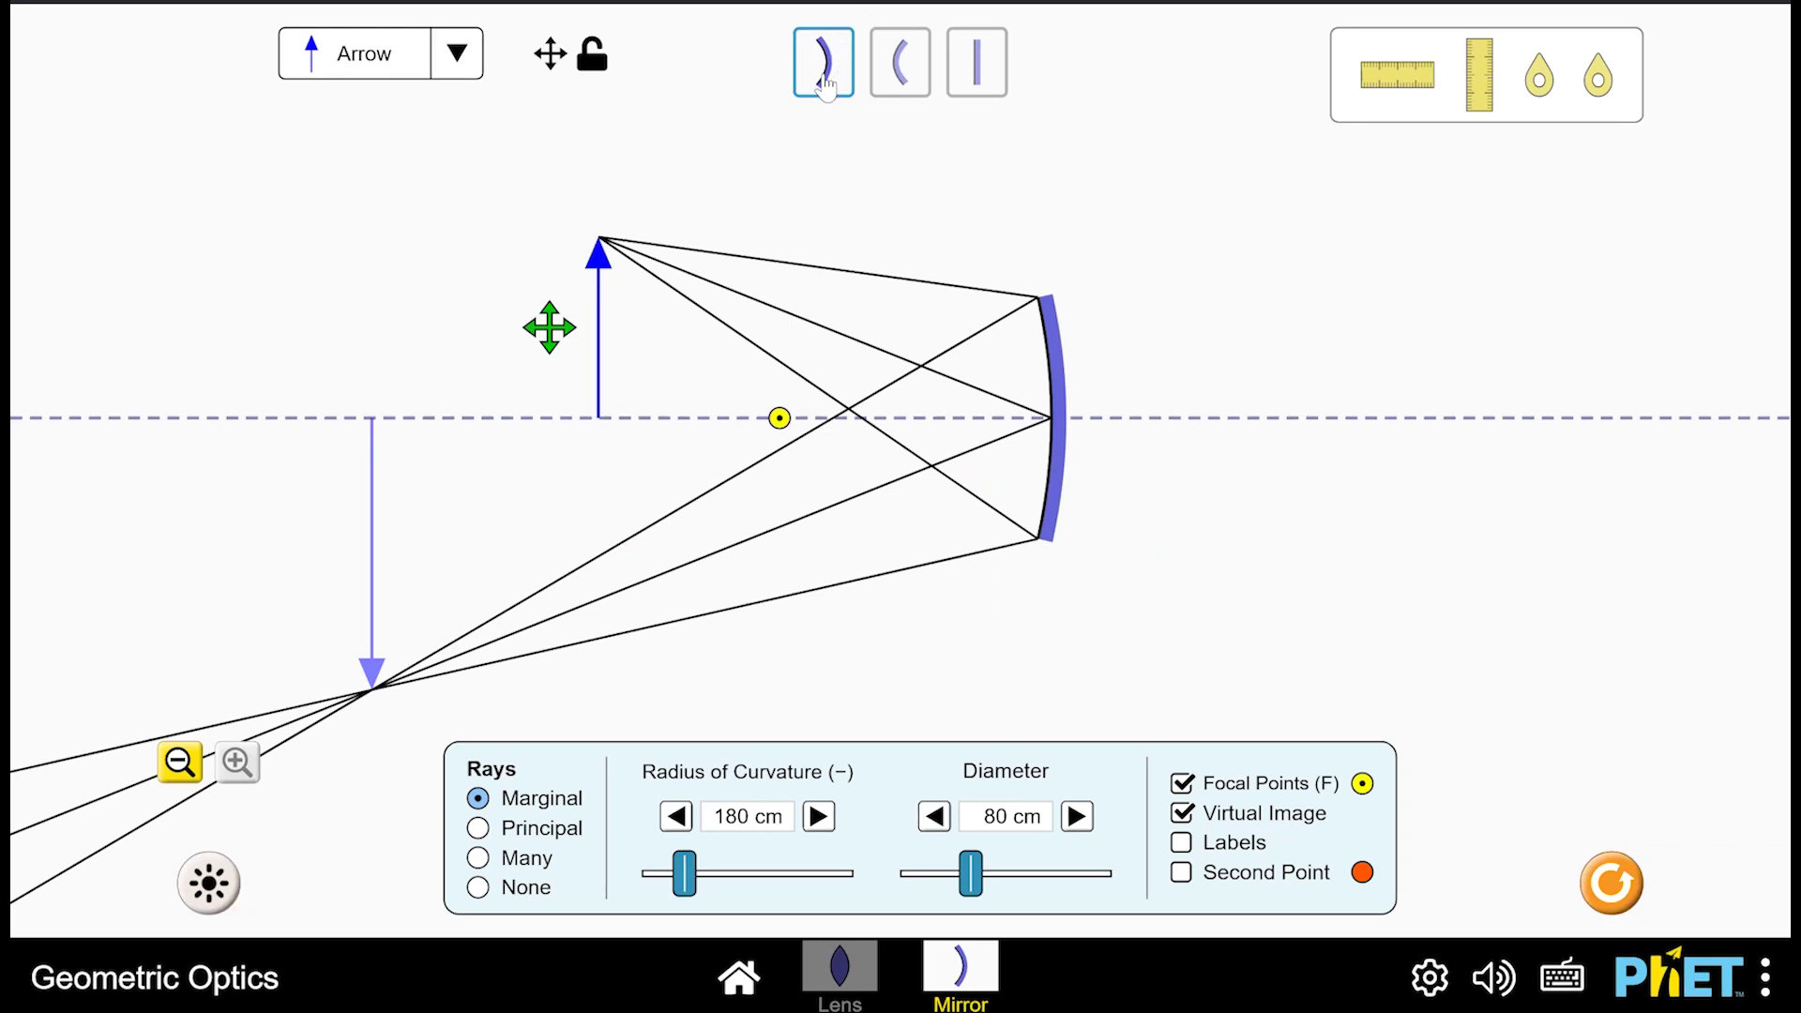
pyautogui.click(507, 833)
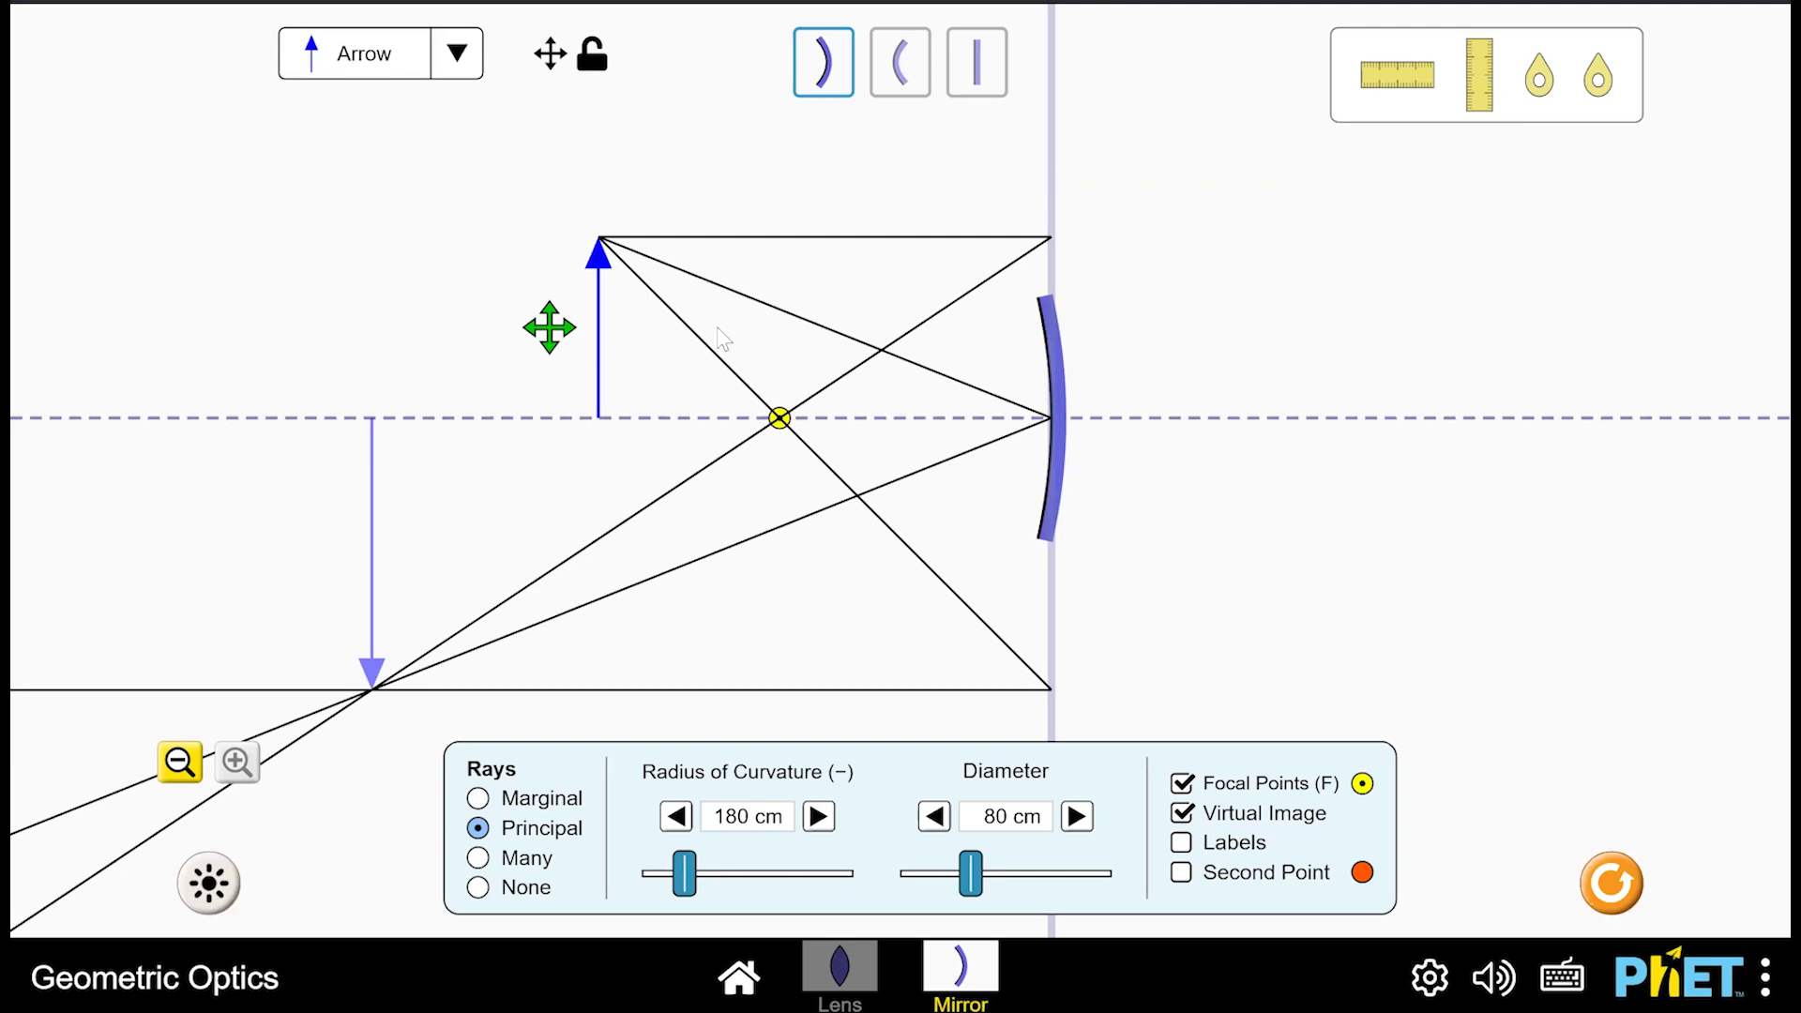
# Step: Move the arrow object far away from the concave mirror and set the mirror's diameter to 120 cm
pyautogui.moveTo(554, 346); pyautogui.dragTo(20, 340)
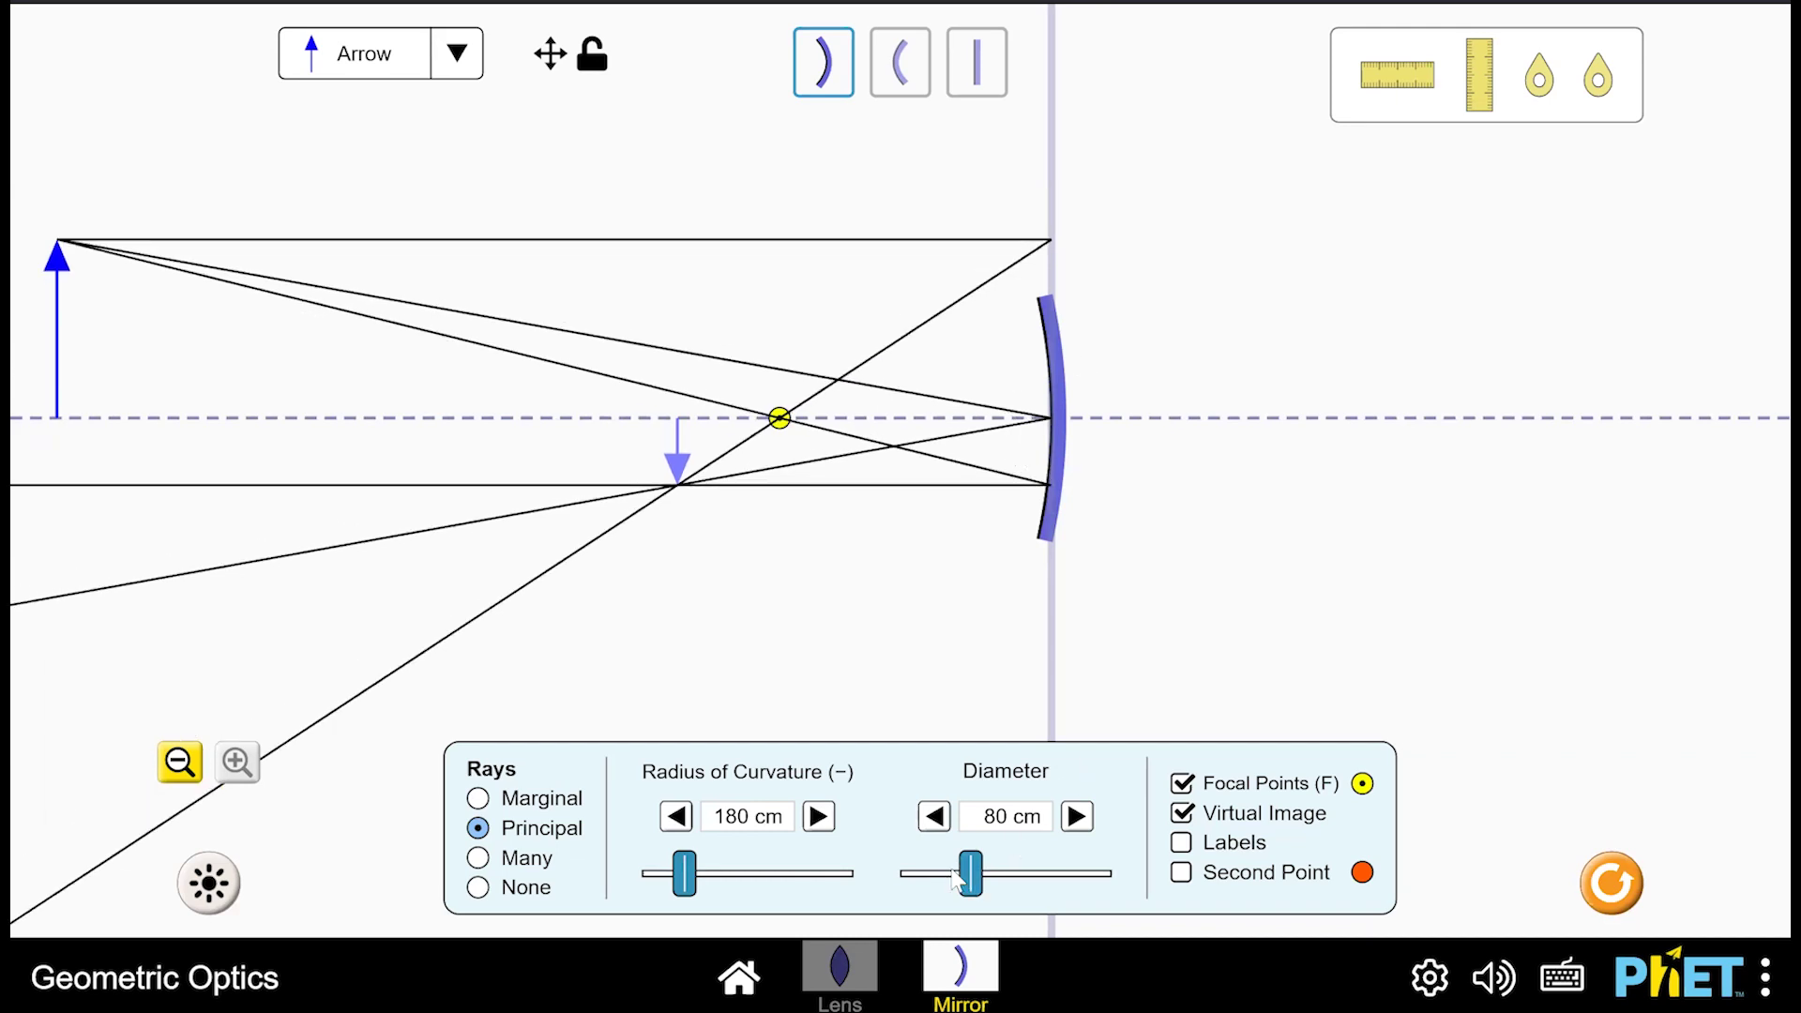
pyautogui.moveTo(971, 877); pyautogui.dragTo(1201, 882)
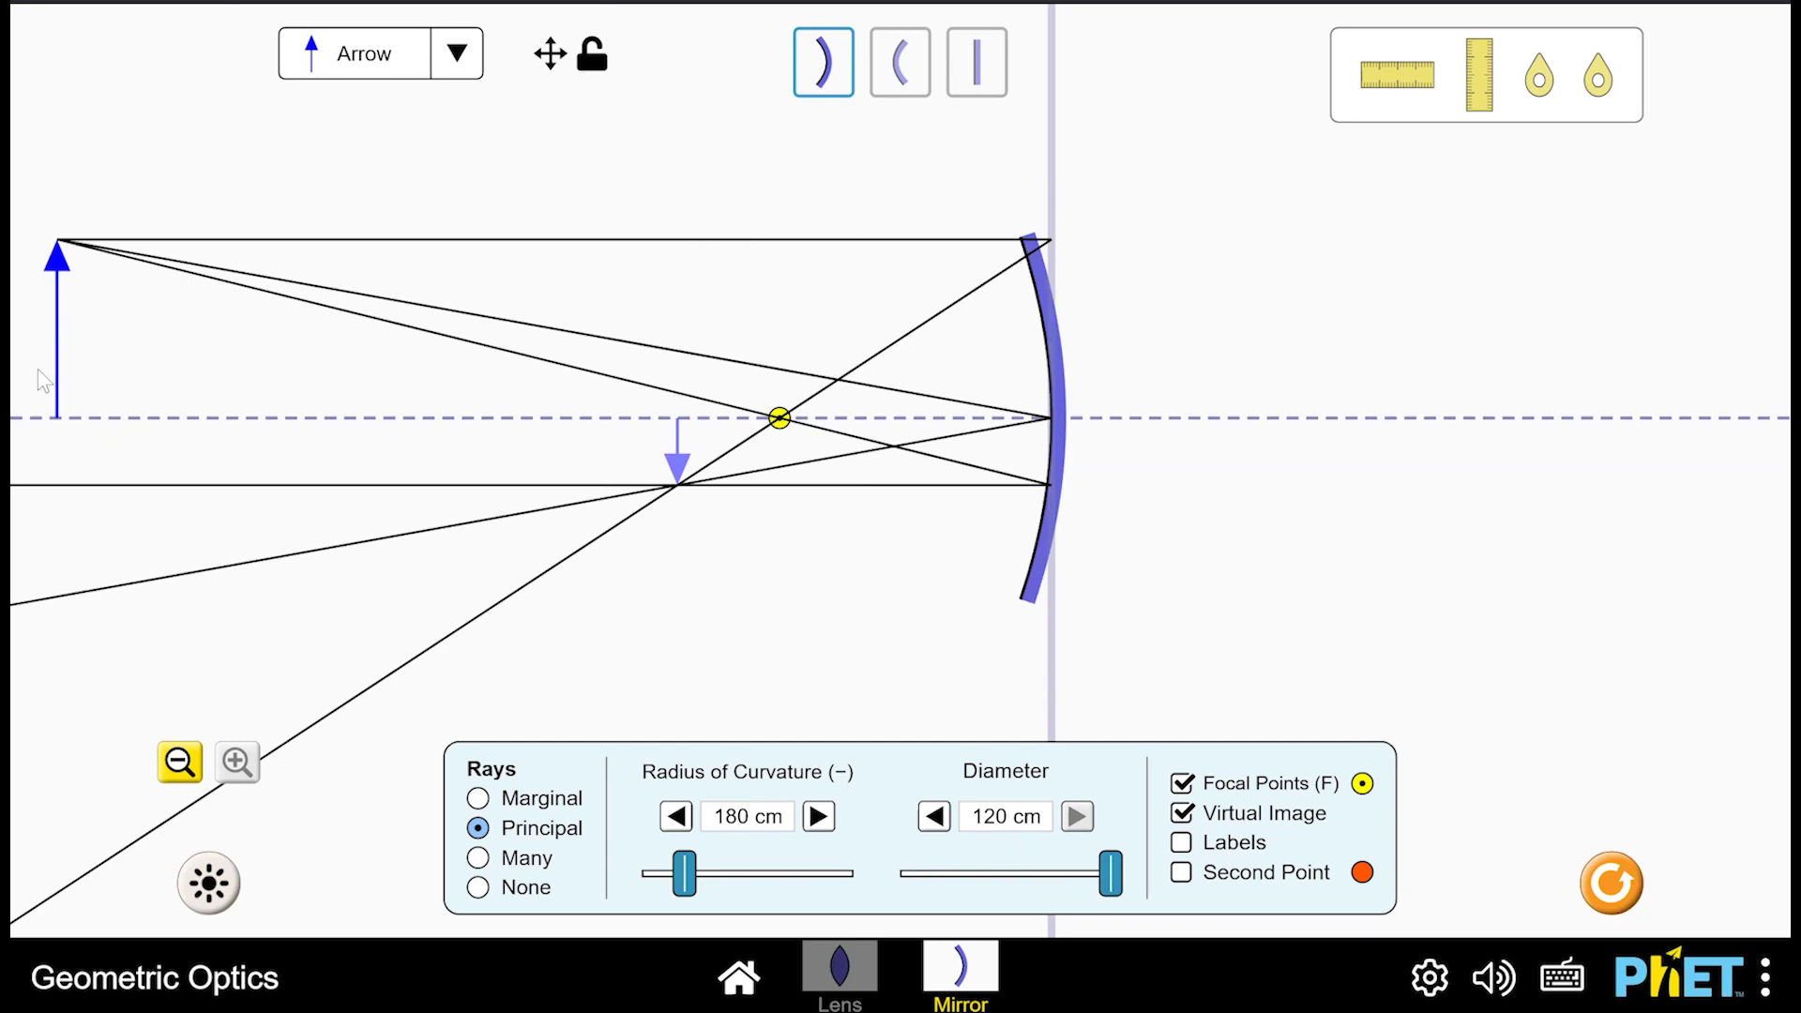
# Step: Bring the arrow object towards the mirror in stages until it stands on the focal point
pyautogui.moveTo(57, 355); pyautogui.dragTo(232, 341)
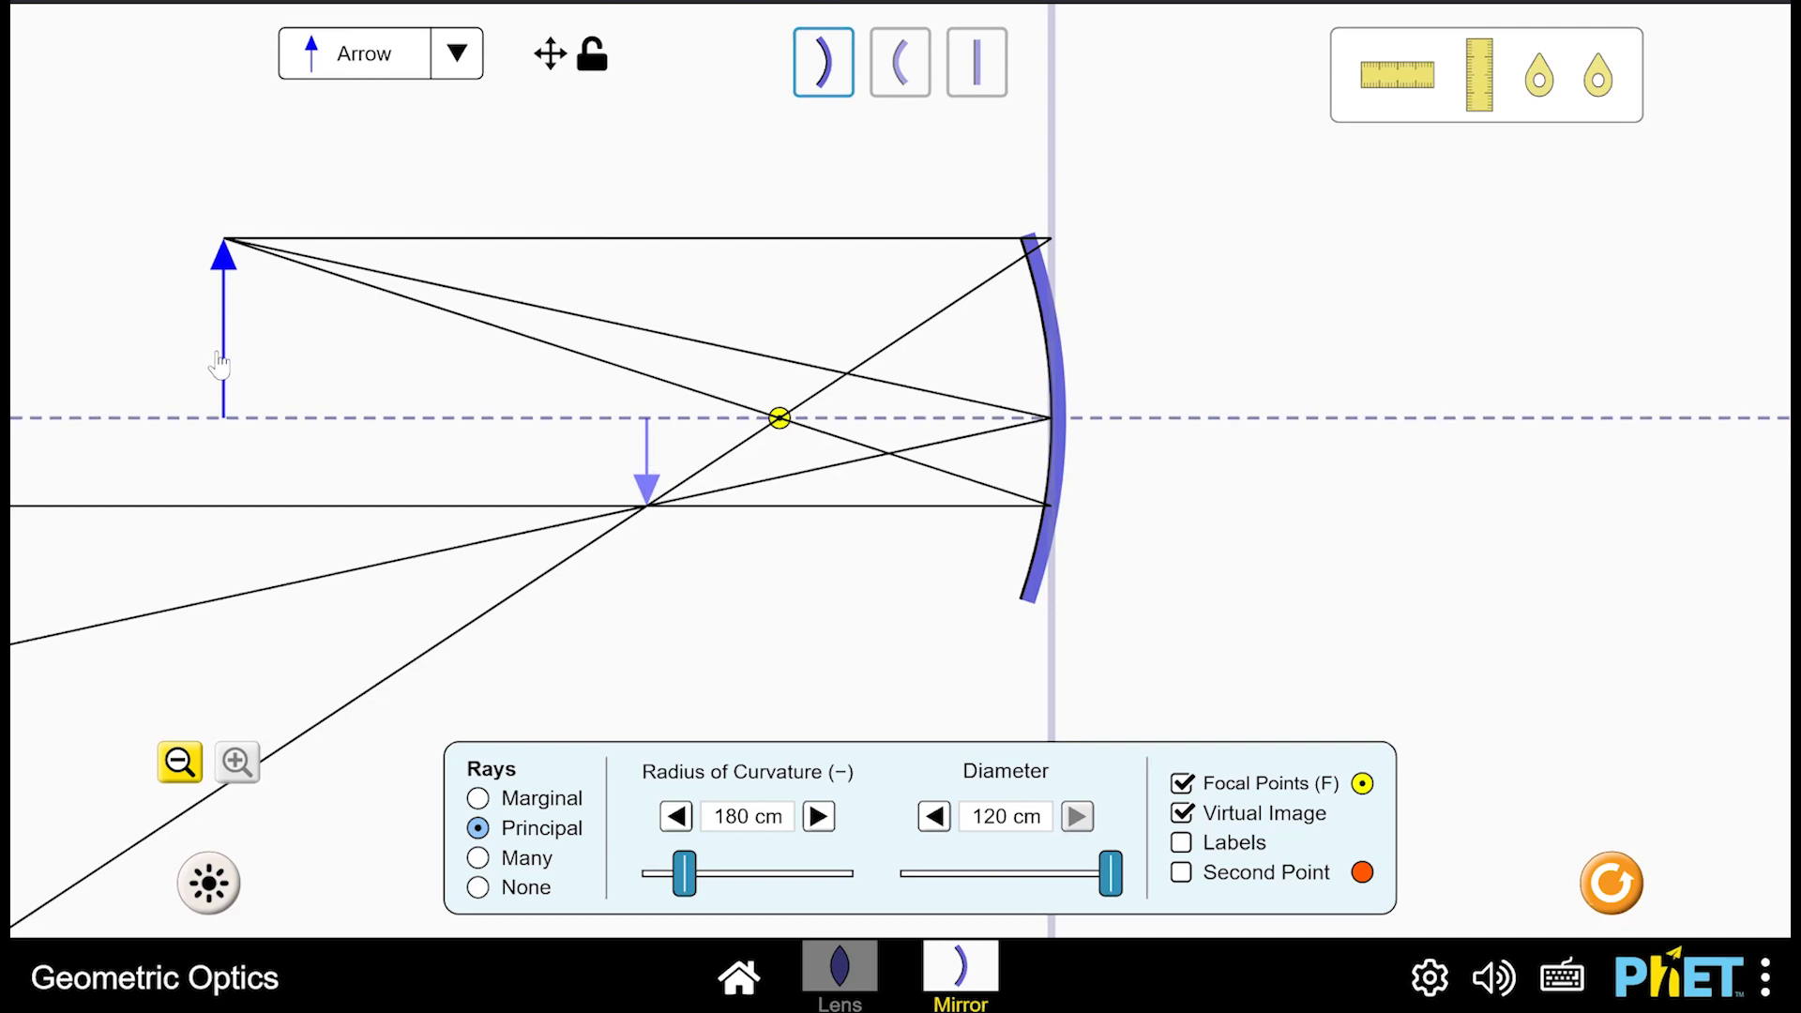
pyautogui.moveTo(226, 357); pyautogui.dragTo(570, 354)
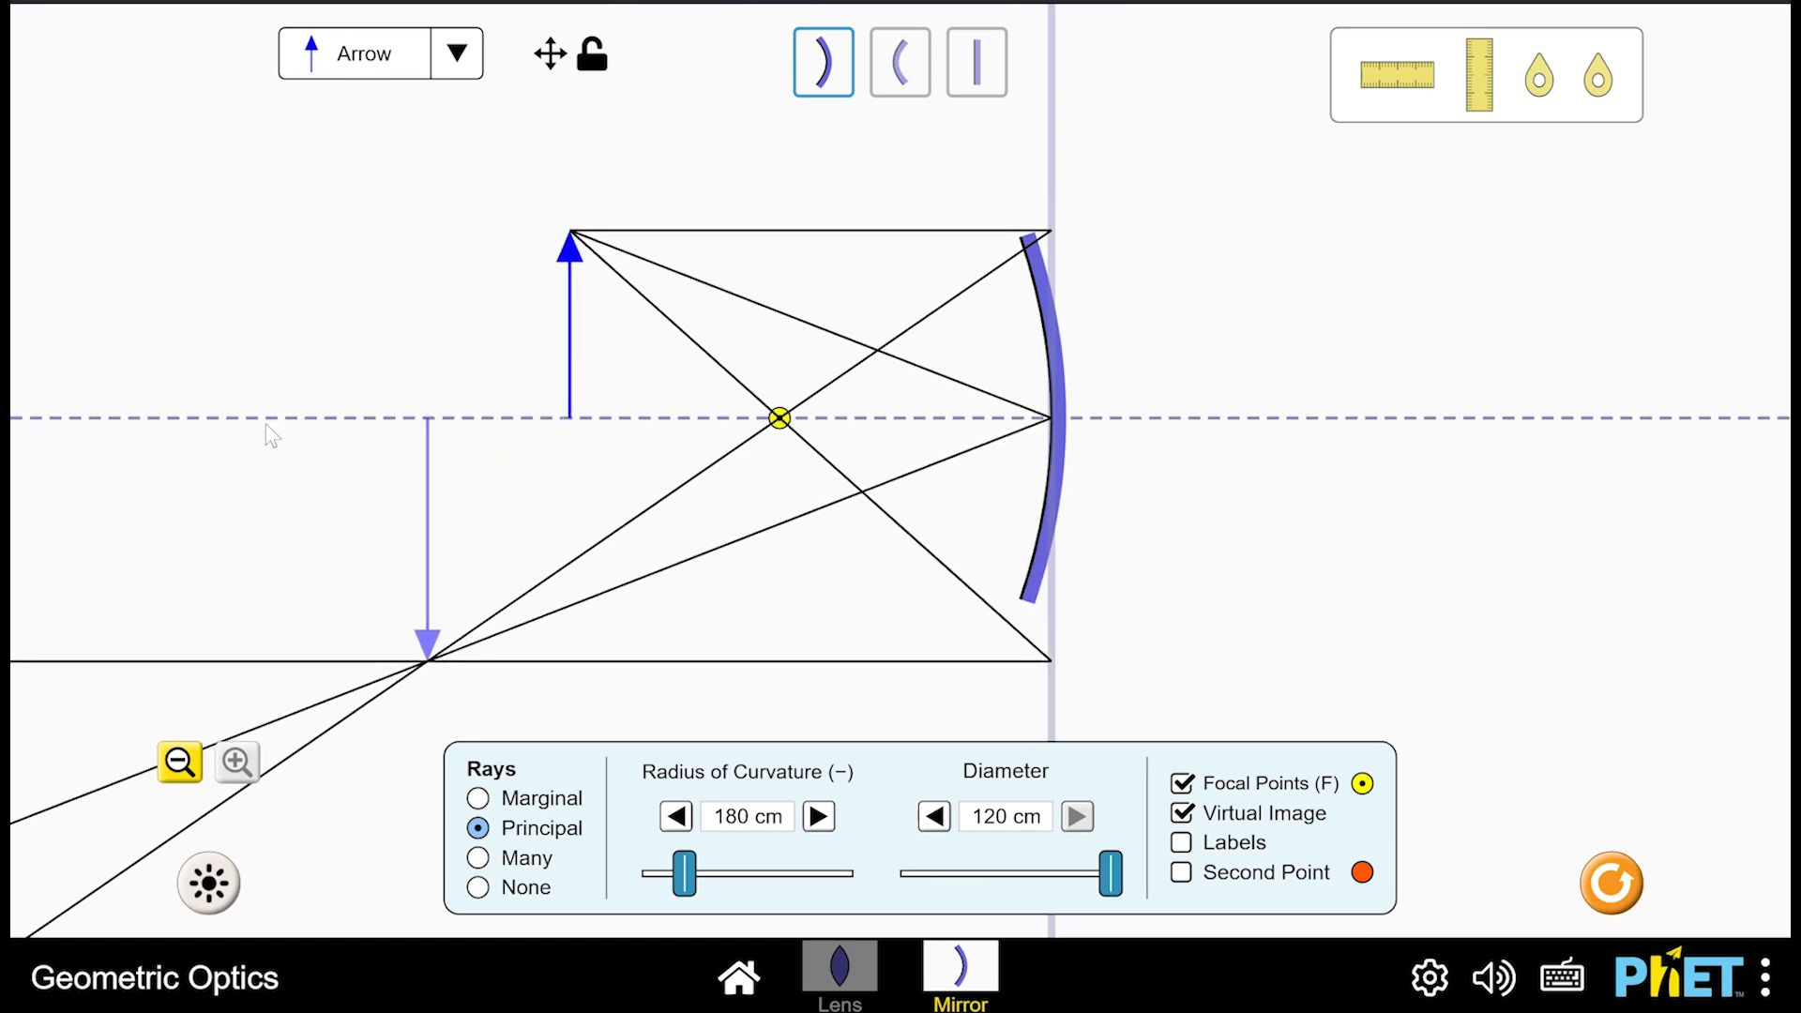
pyautogui.moveTo(574, 319); pyautogui.dragTo(779, 319)
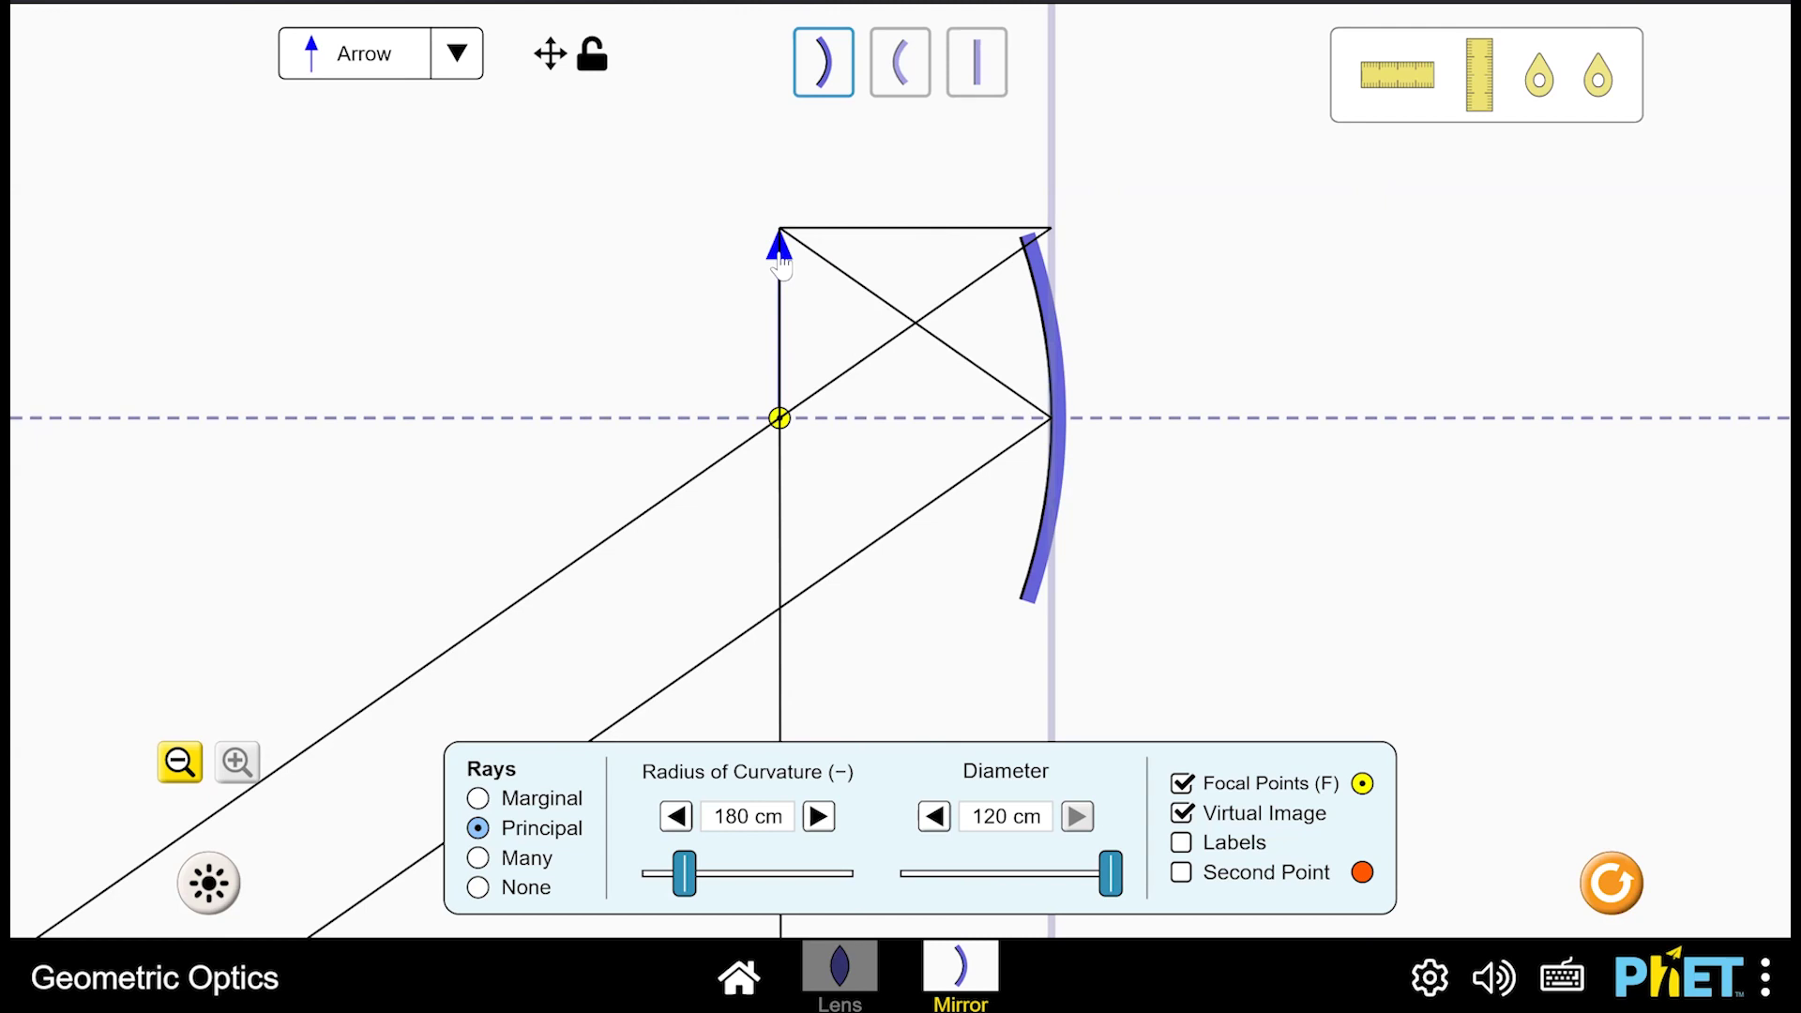
# Step: Place the arrow object just inside the focal point so that a virtual image forms behind the mirror
pyautogui.moveTo(781, 265); pyautogui.dragTo(809, 255)
pyautogui.click(198, 781)
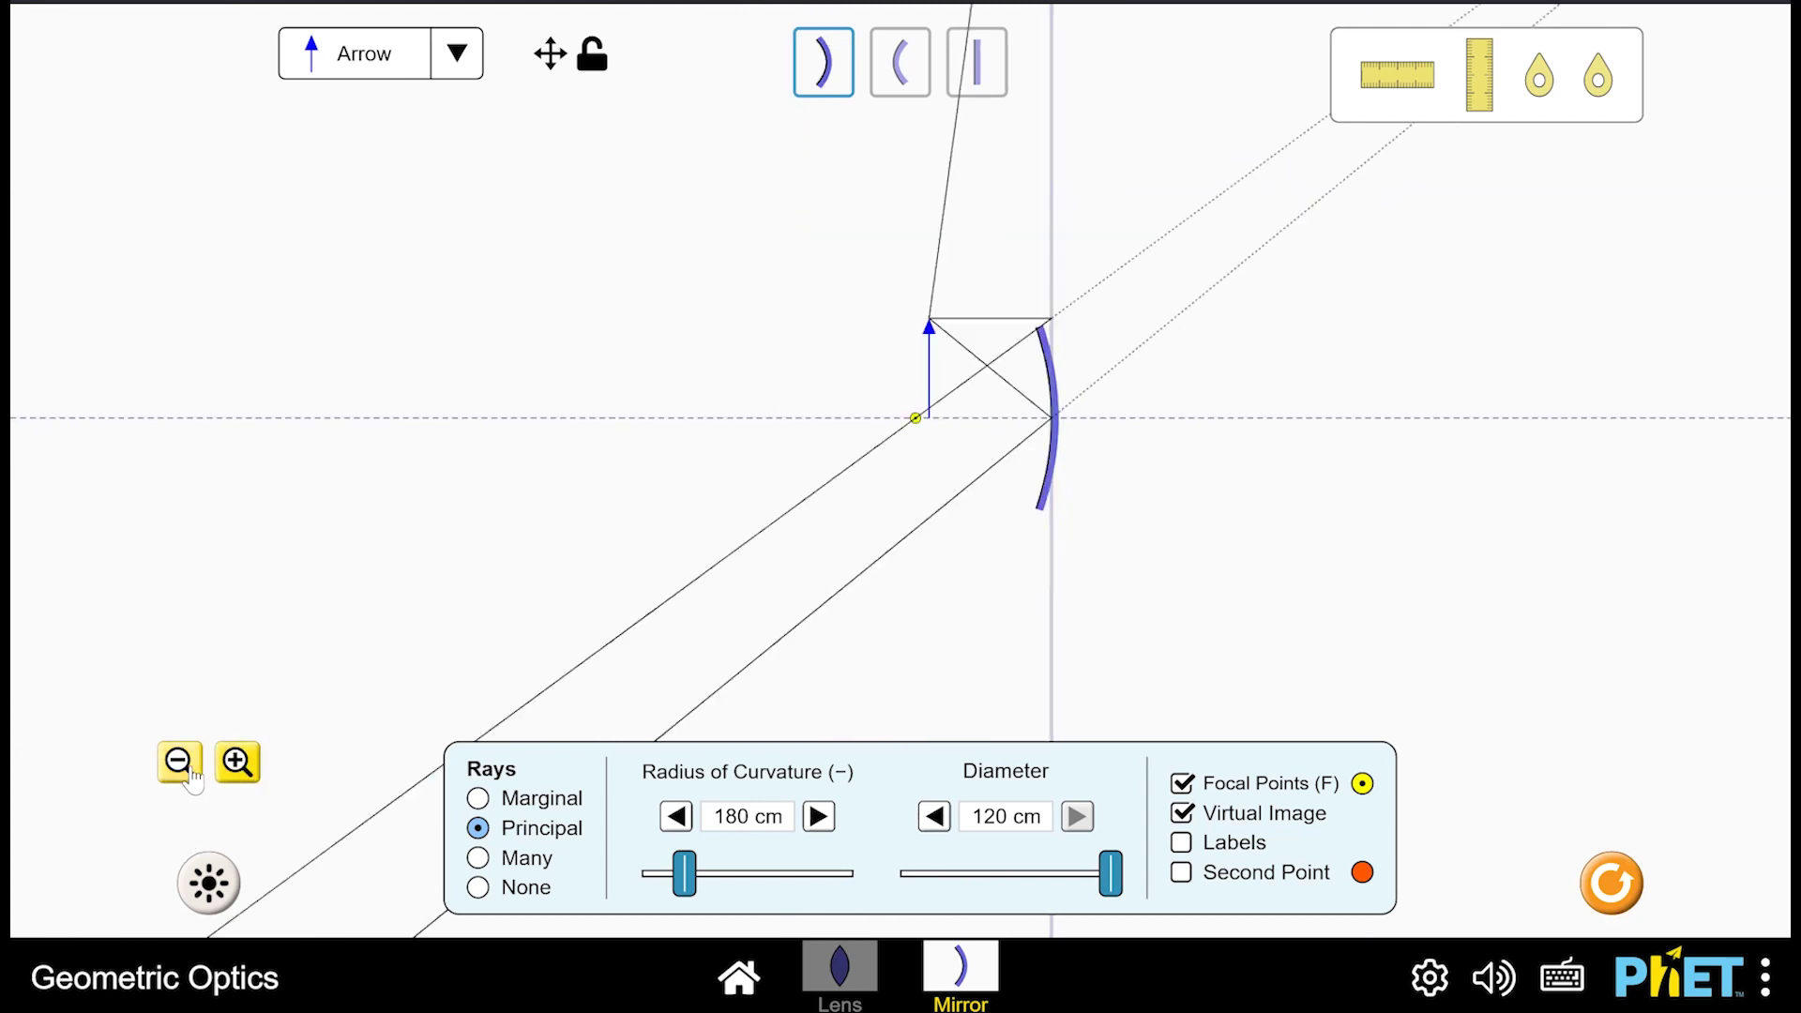
pyautogui.click(187, 775)
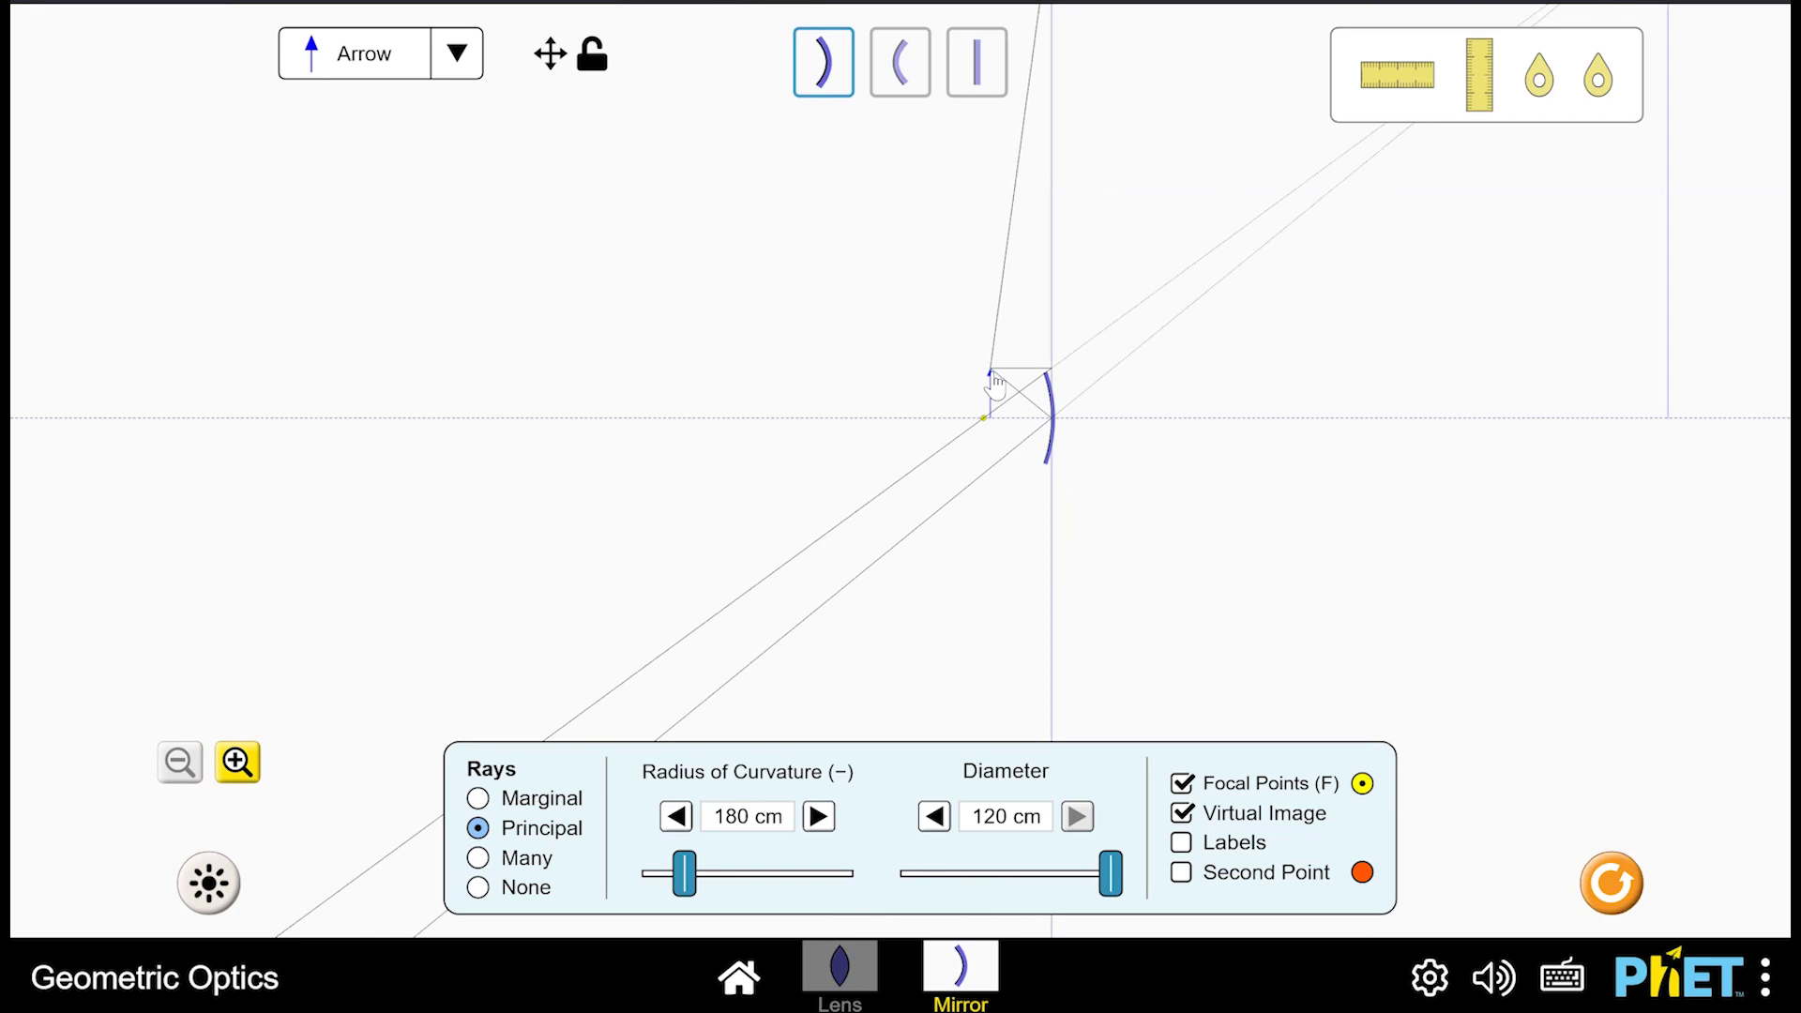
pyautogui.moveTo(996, 385); pyautogui.dragTo(1005, 385)
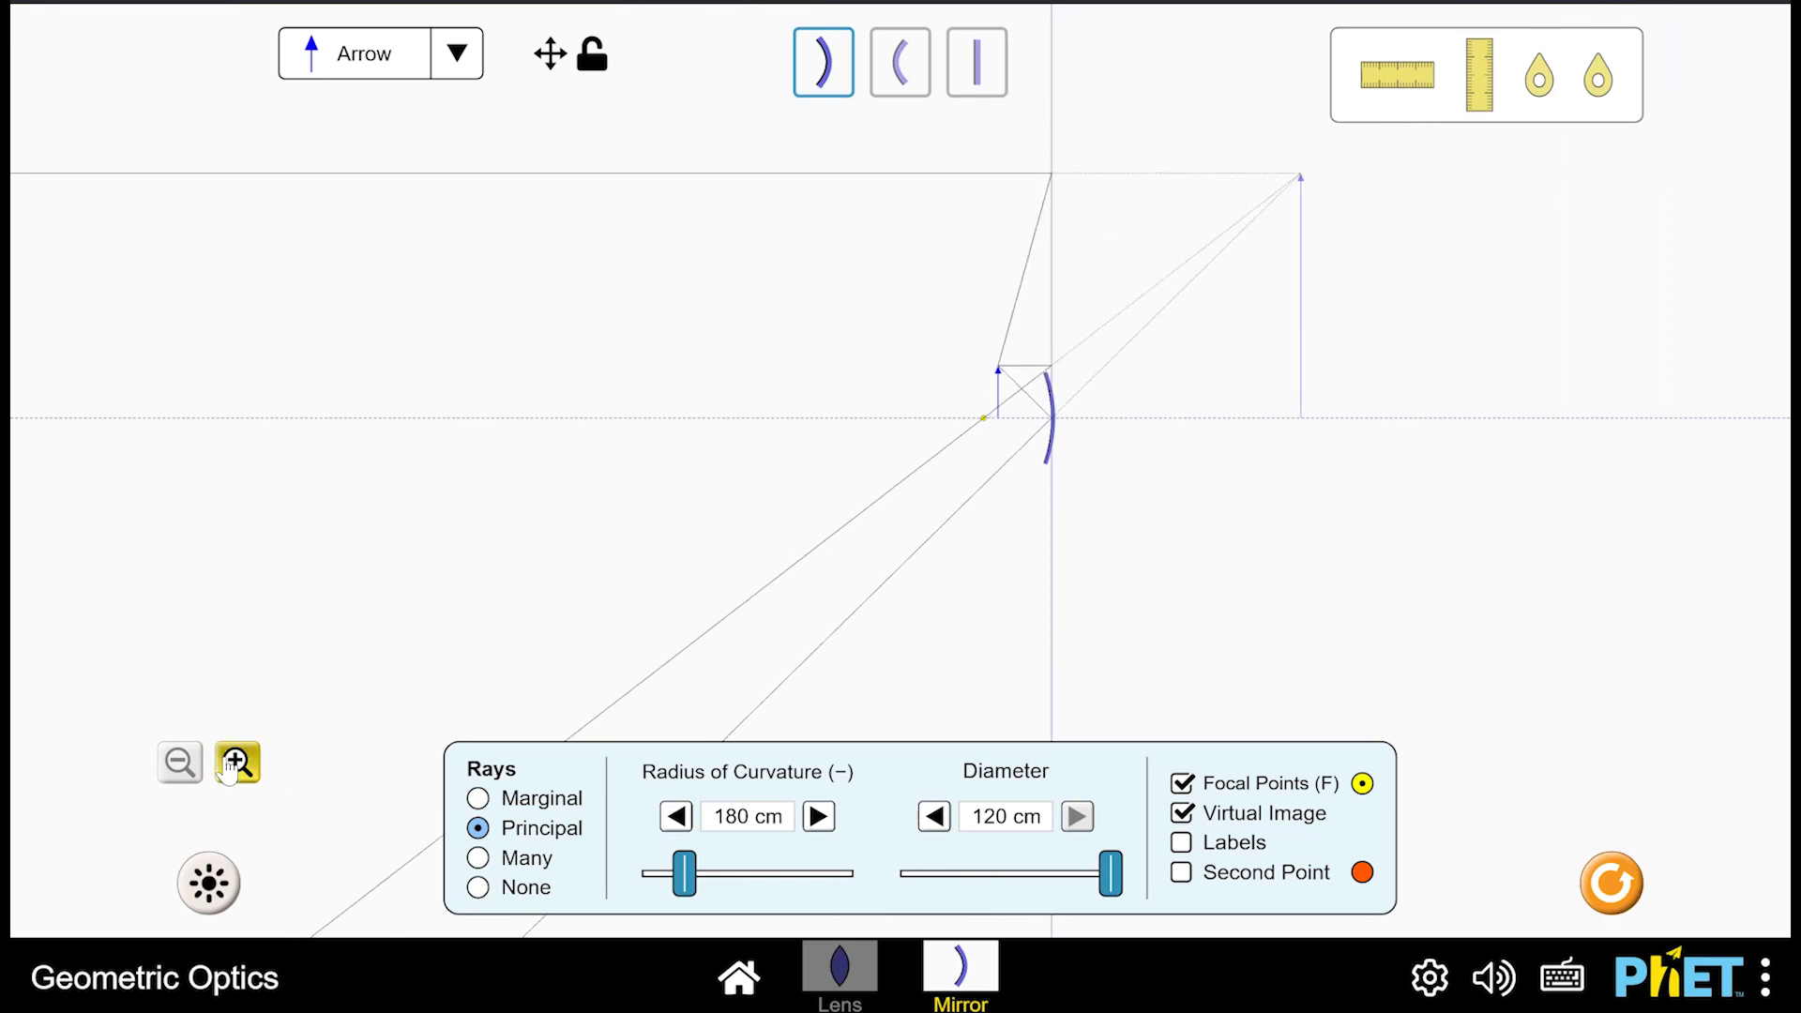
pyautogui.click(238, 762)
pyautogui.click(250, 763)
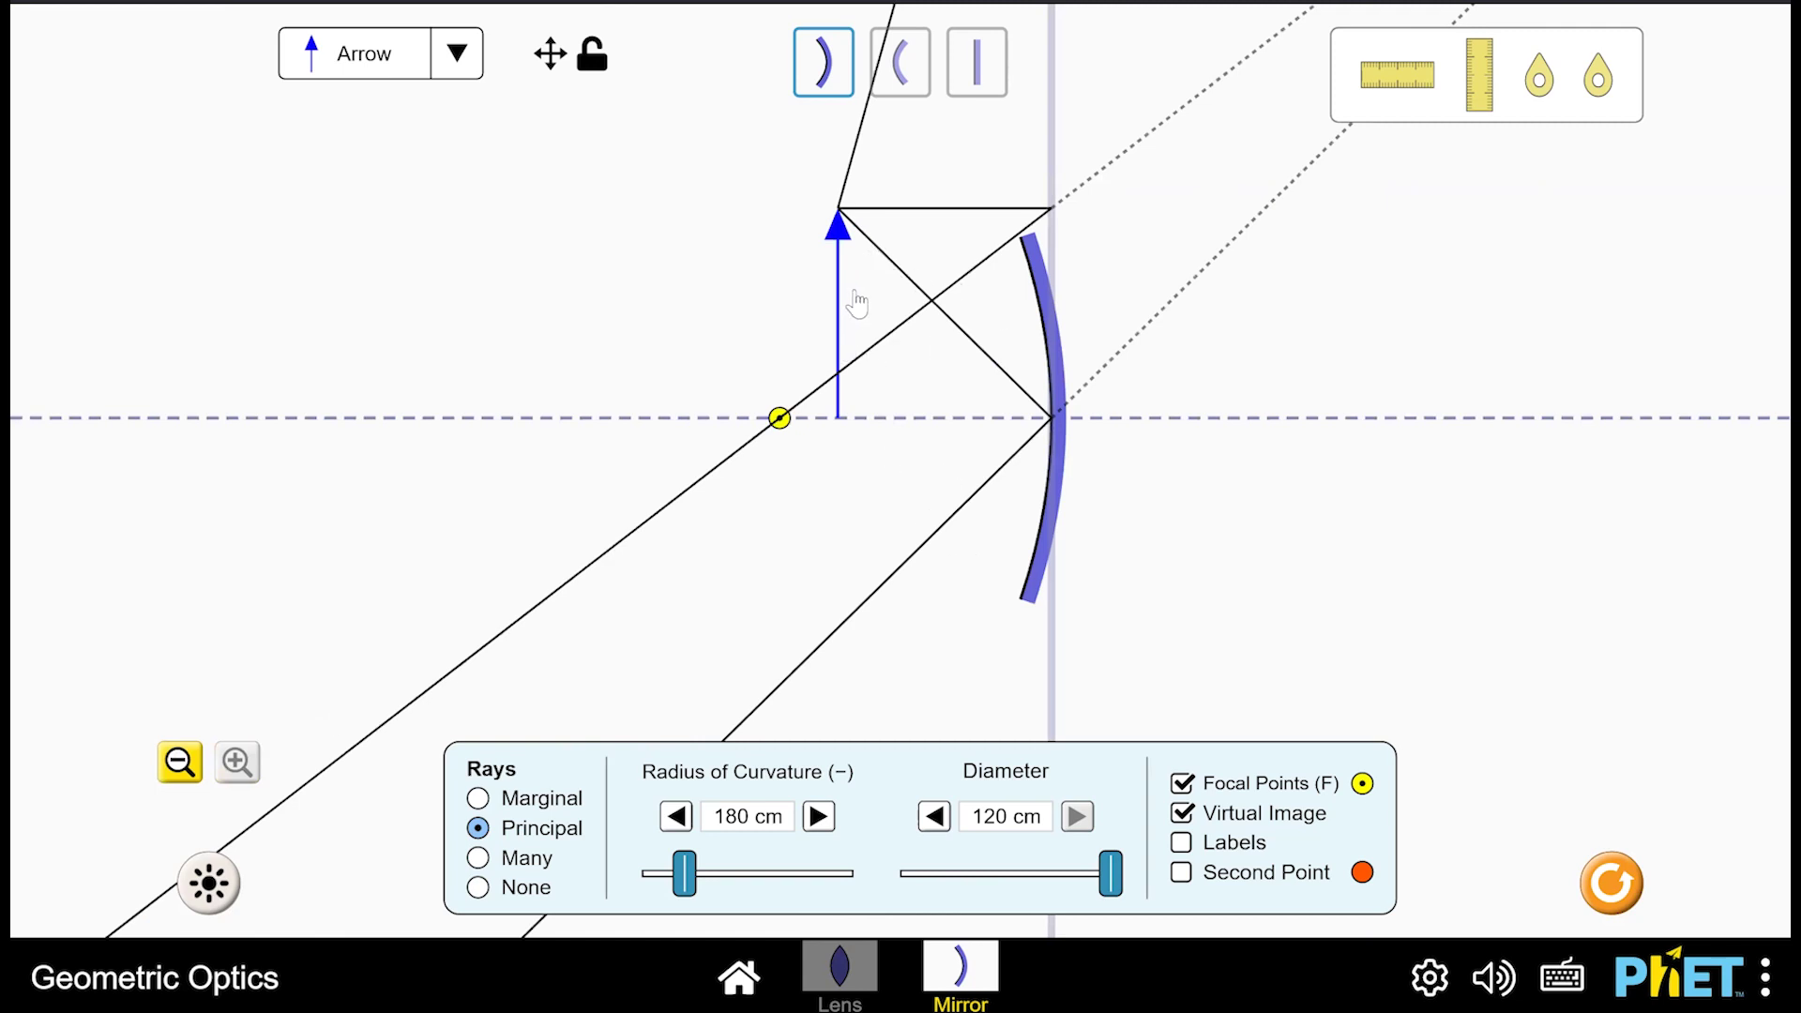
# Step: Move the arrow object closer to the mirror inside the focal length, and pull it partway back towards the focal point
pyautogui.moveTo(835, 330); pyautogui.dragTo(869, 331)
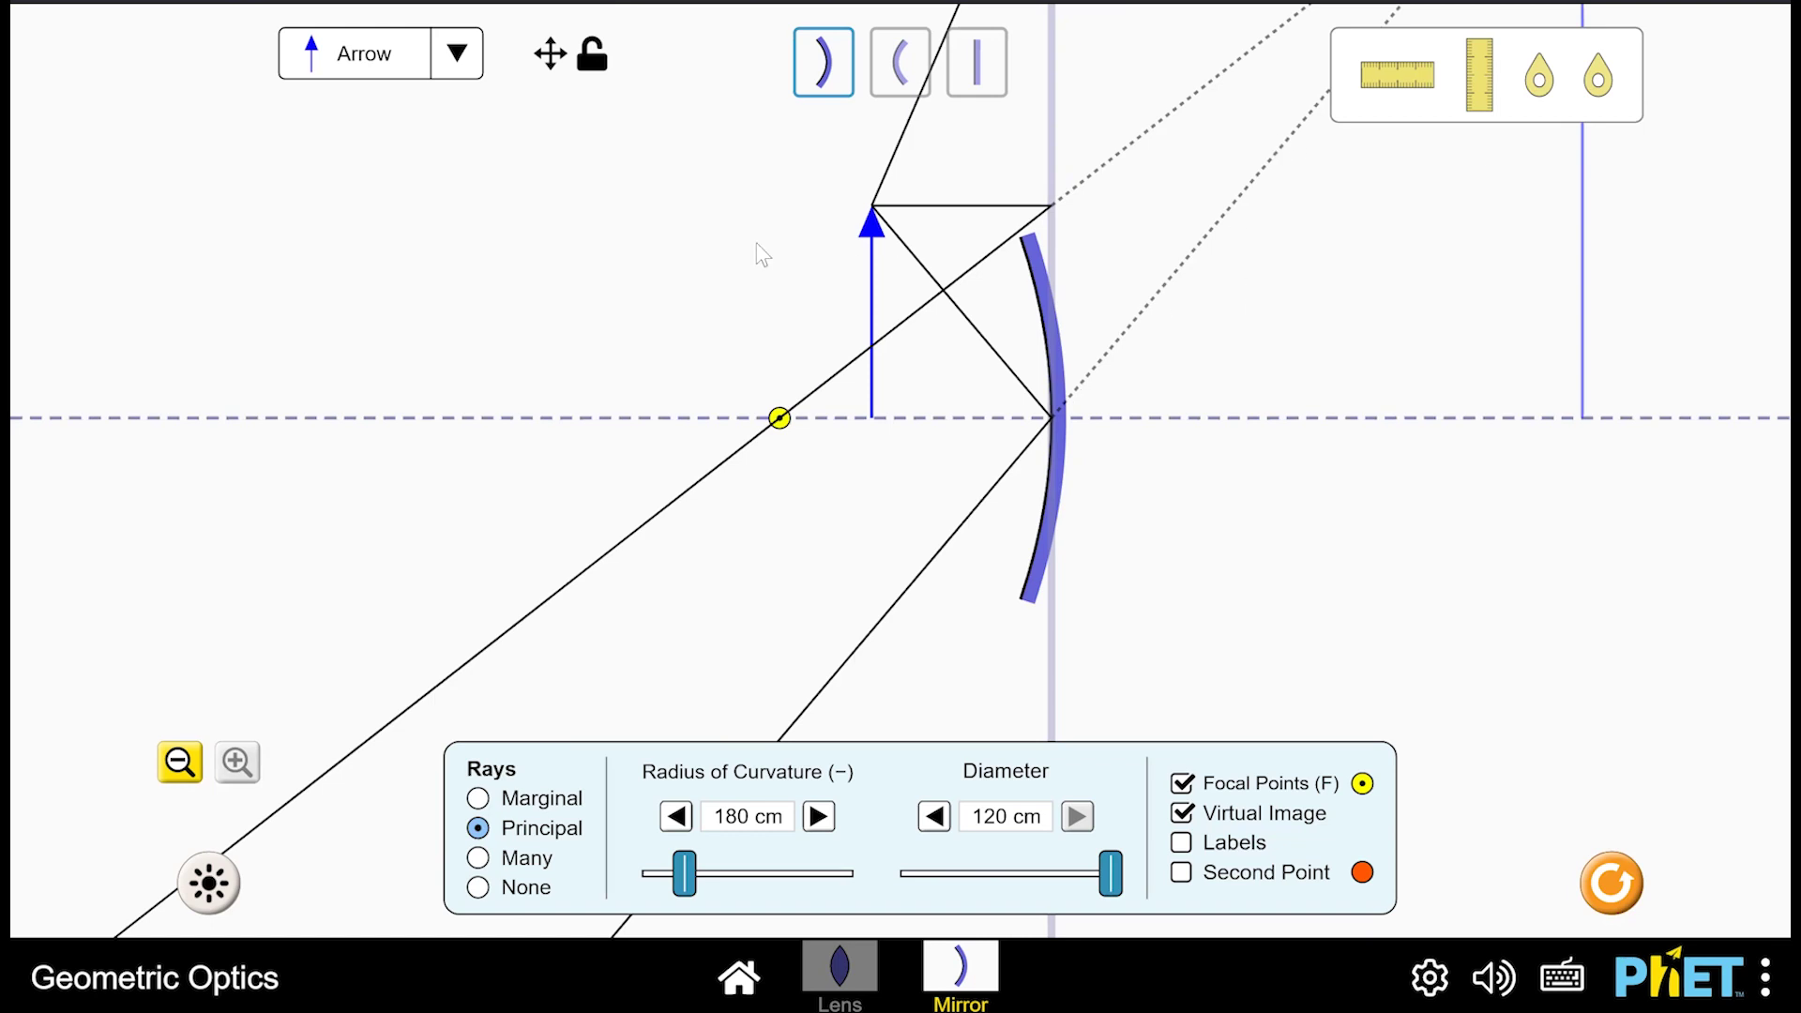
pyautogui.moveTo(886, 298); pyautogui.dragTo(935, 303)
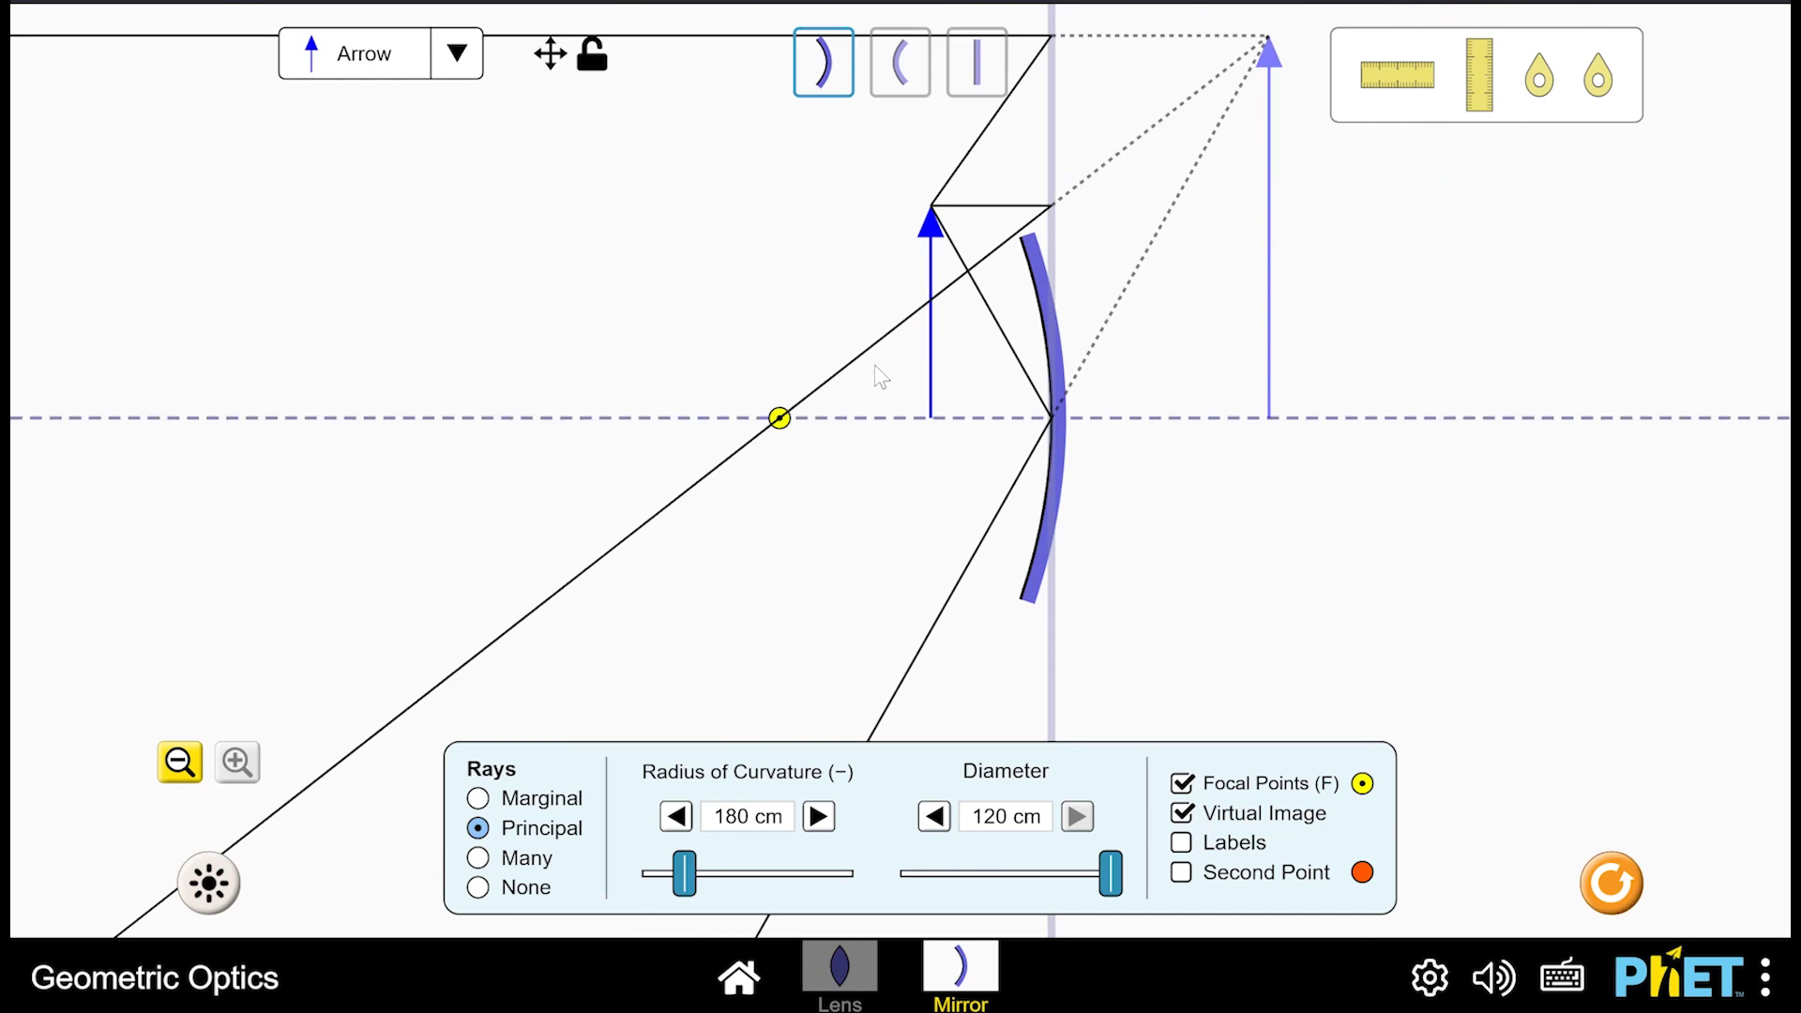
pyautogui.moveTo(931, 385); pyautogui.dragTo(881, 388)
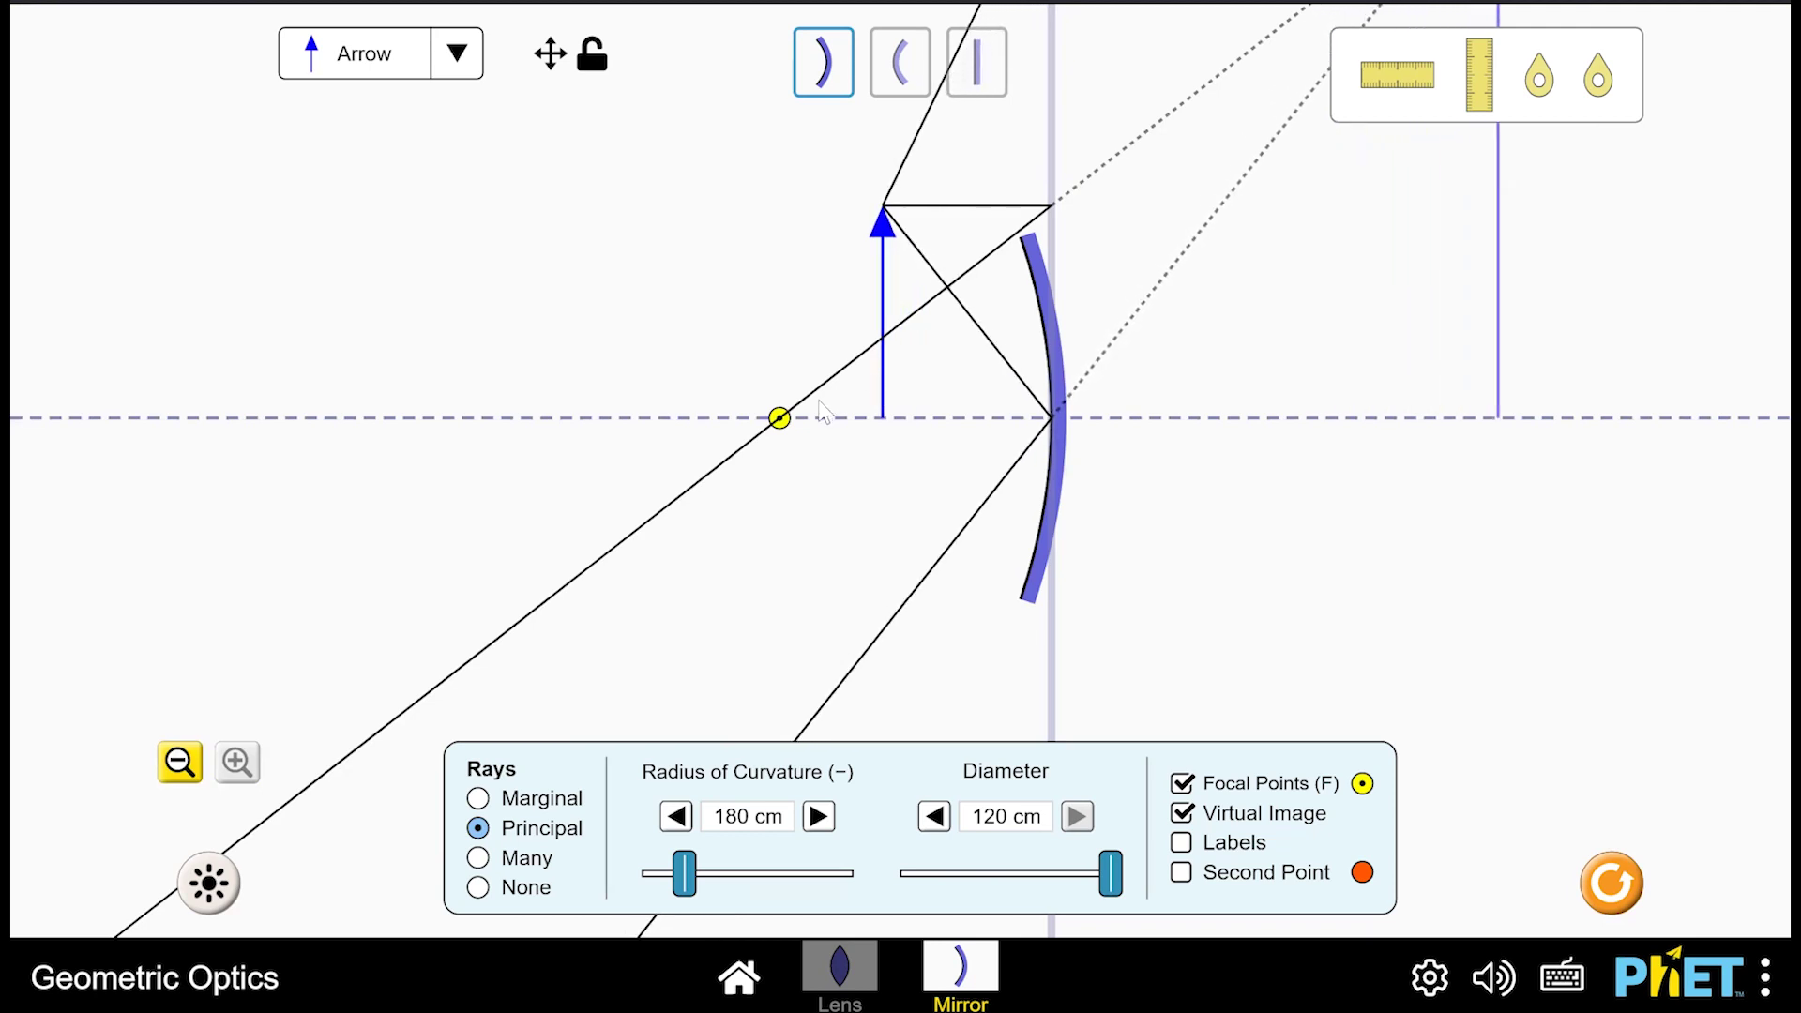
# Step: Move the arrow object away from the mirror in stages, from the focal point out to far beyond the centre of curvature
pyautogui.moveTo(879, 383); pyautogui.dragTo(773, 388)
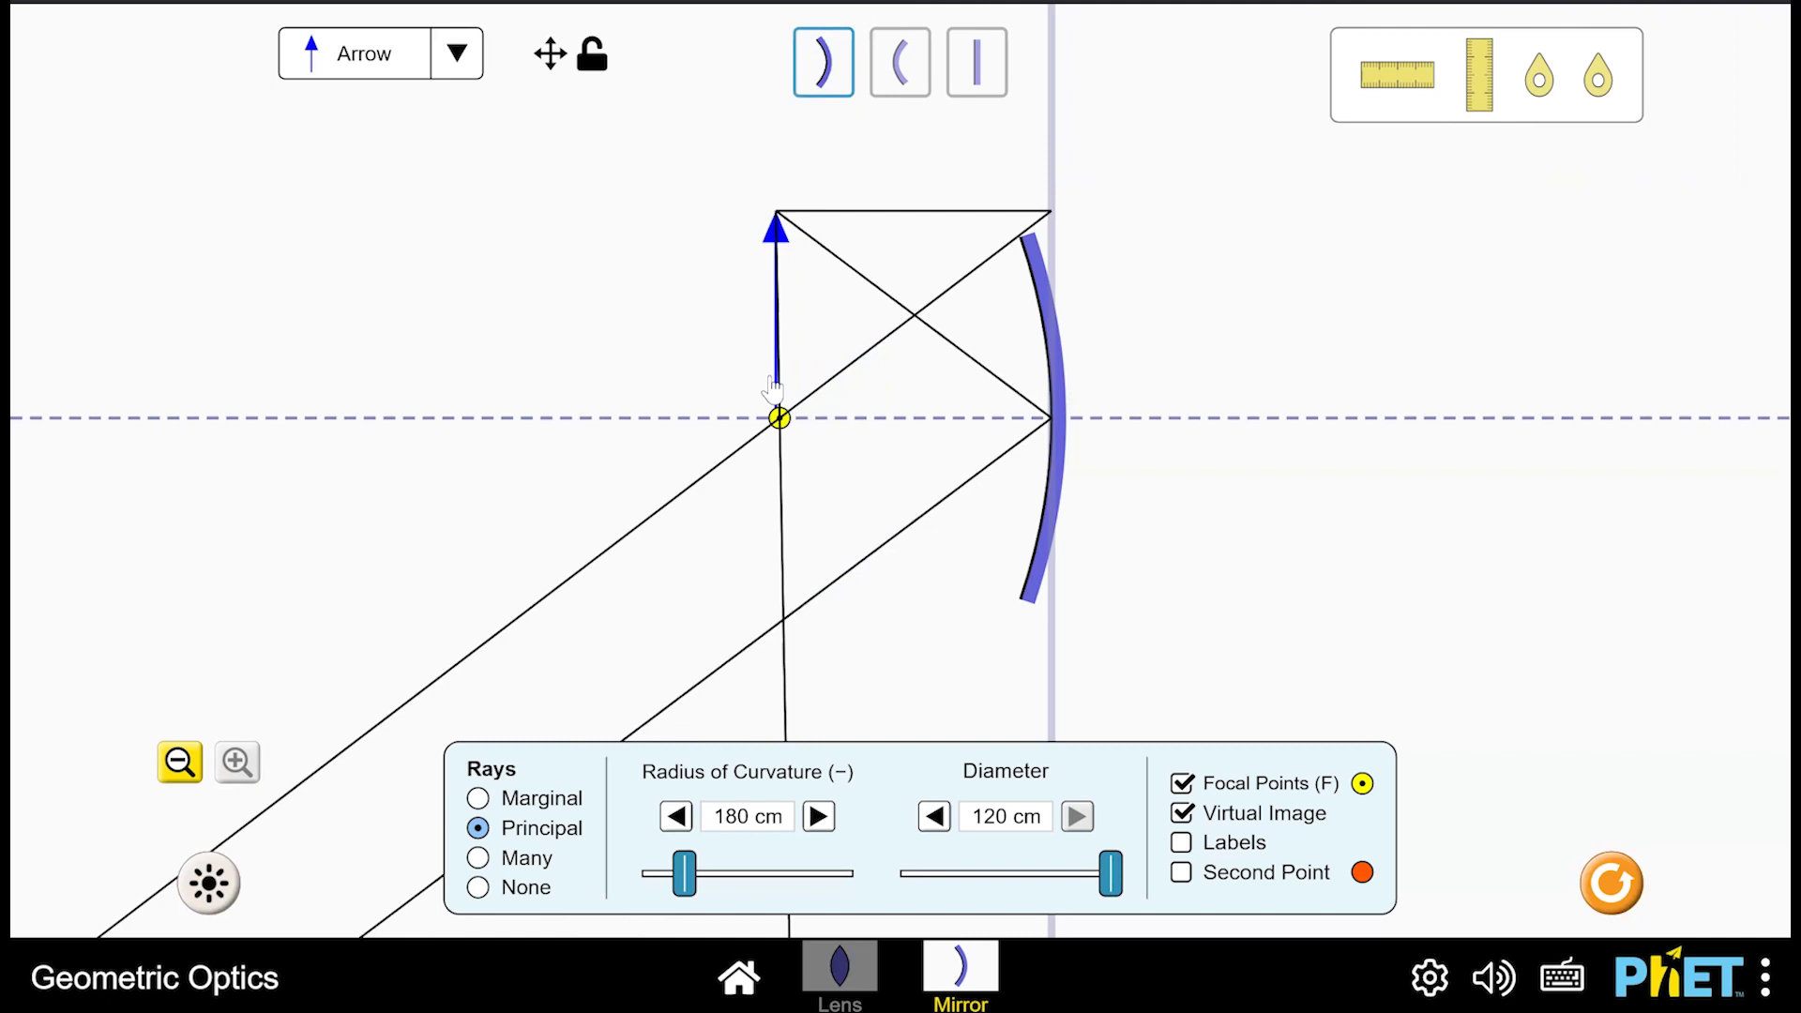
pyautogui.moveTo(773, 387); pyautogui.dragTo(626, 391)
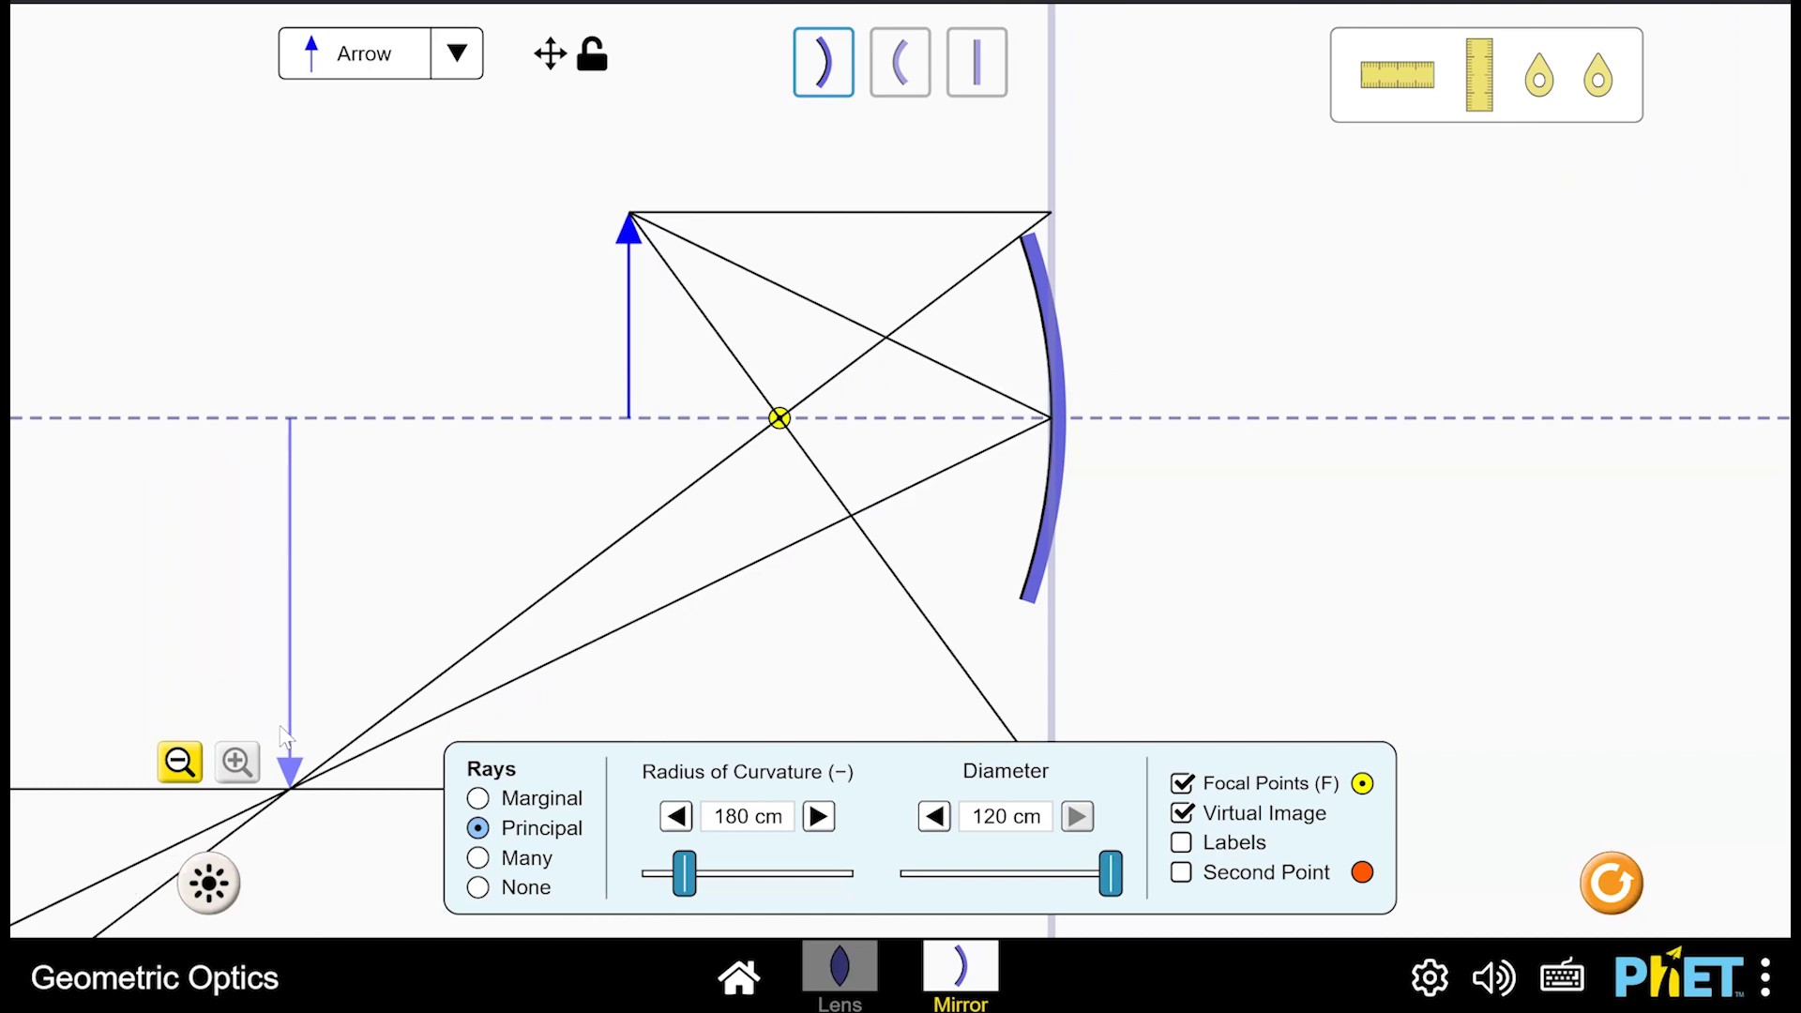
pyautogui.moveTo(629, 335); pyautogui.dragTo(414, 333)
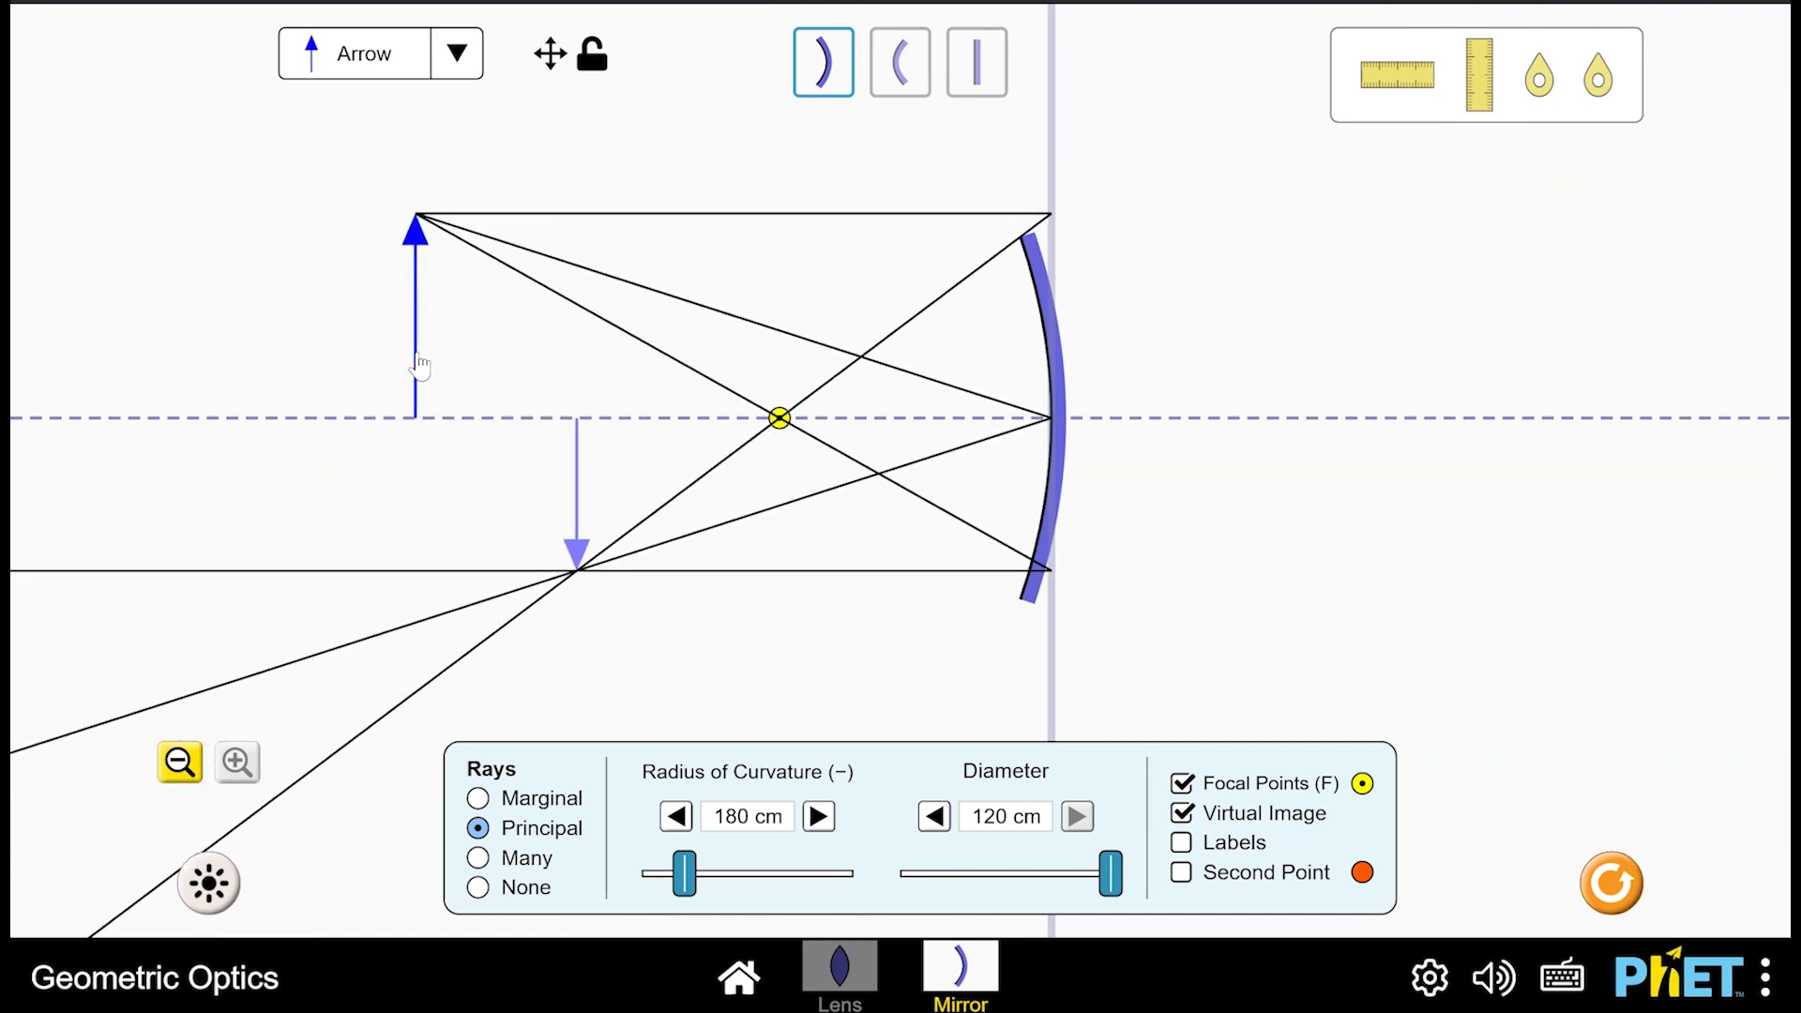
pyautogui.moveTo(414, 380); pyautogui.dragTo(118, 374)
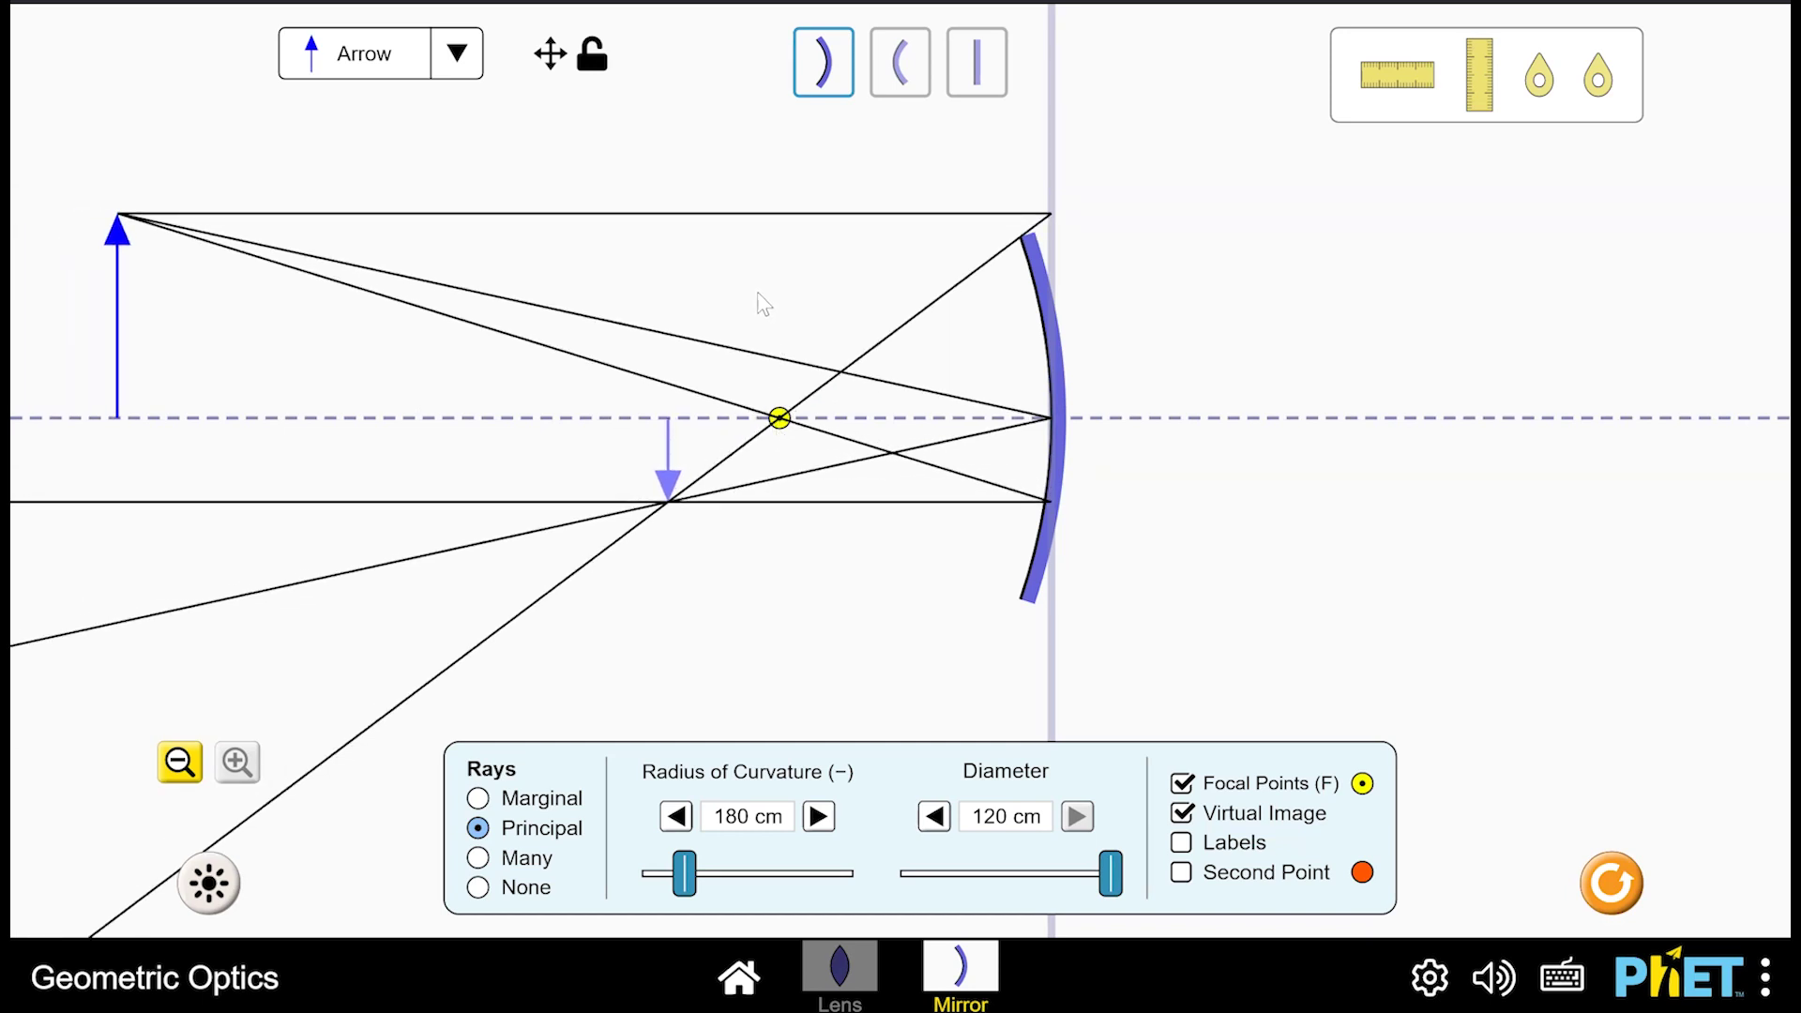